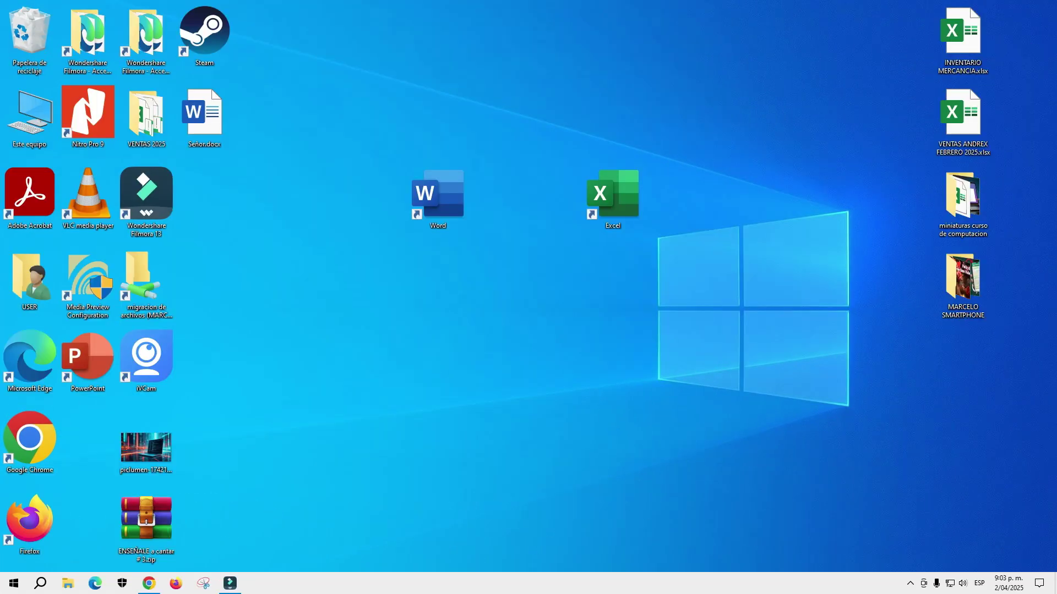
- Search for 'exc' from the Windows taskbar and launch Excel from the results
left_click(40, 584)
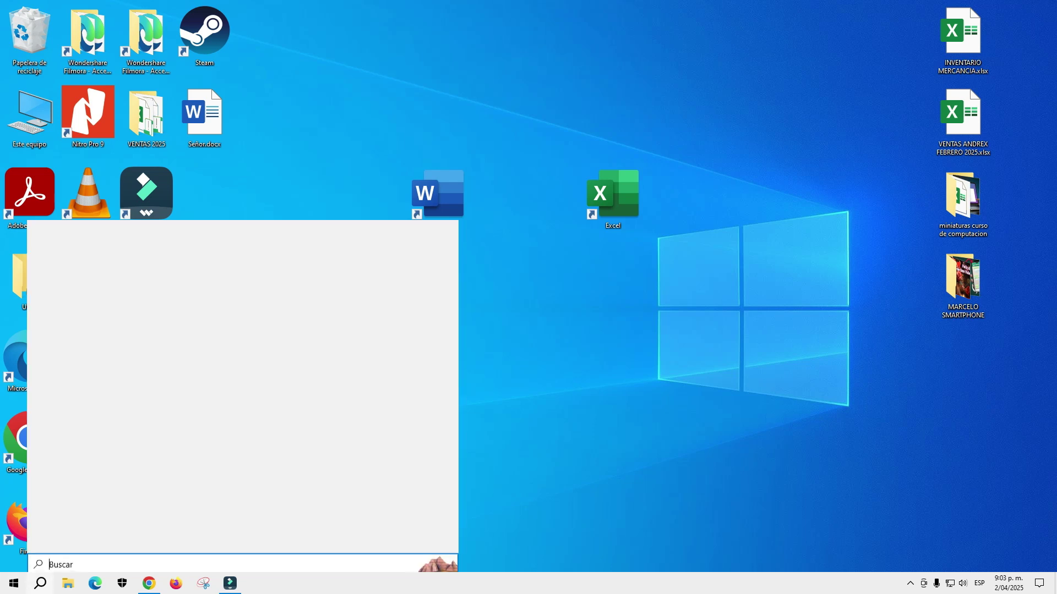
type("exc")
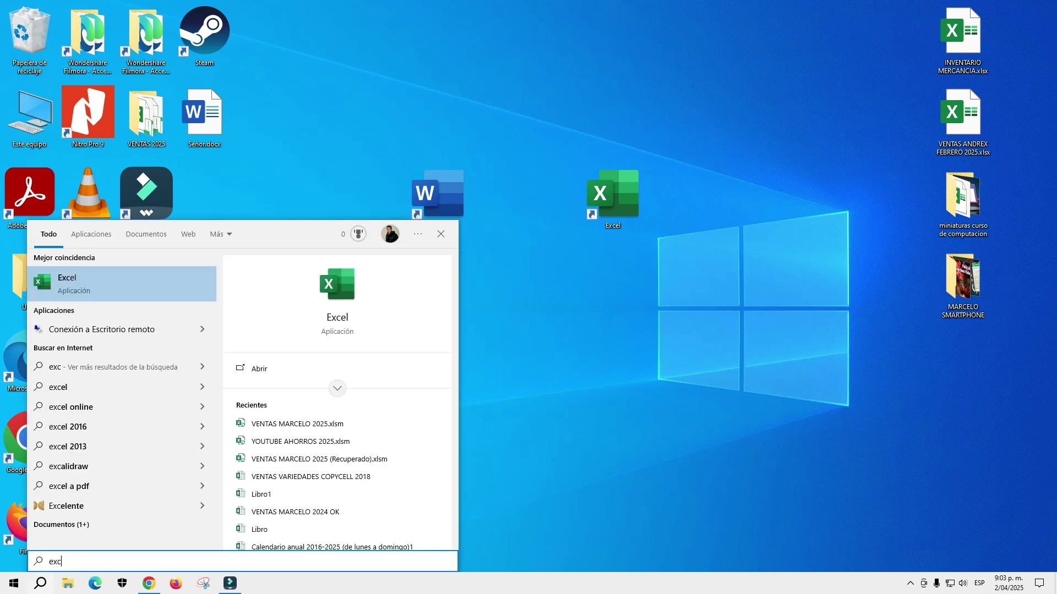
key("Return")
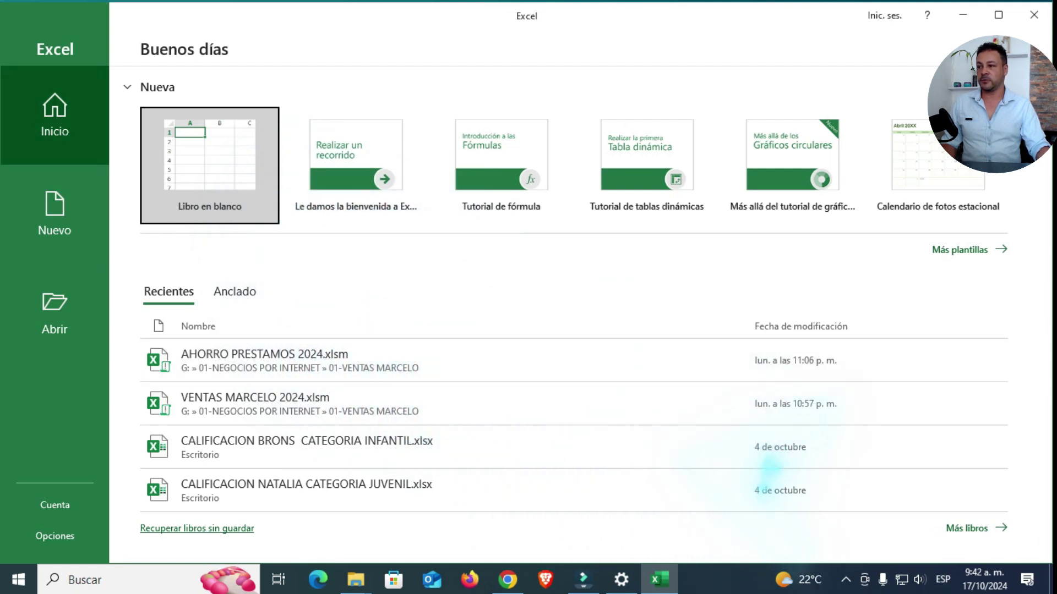
- Create a blank workbook (Libro1) from the Excel start screen
key("Return")
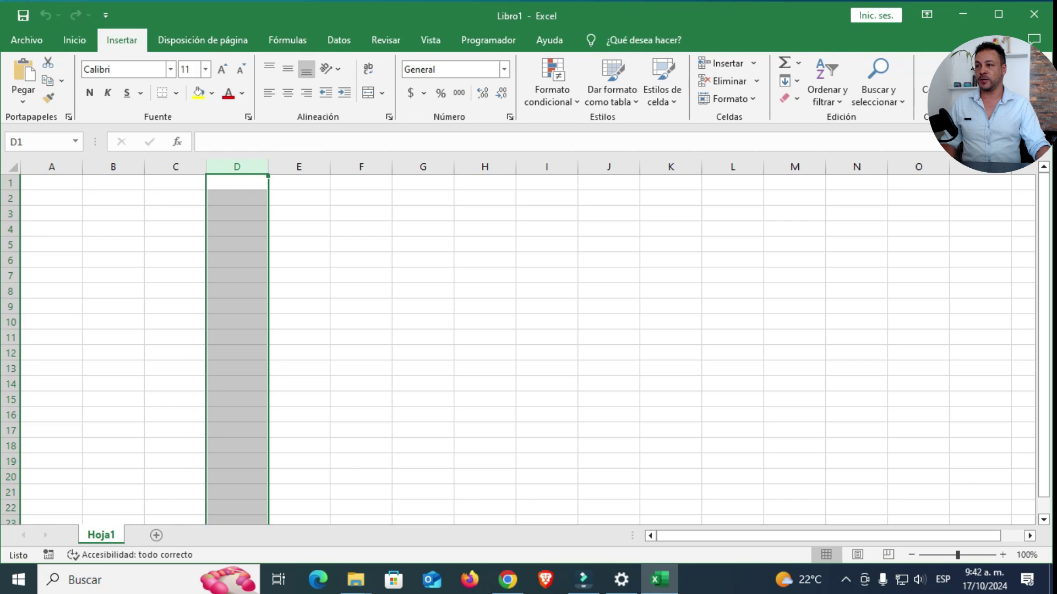
left_click(122, 39)
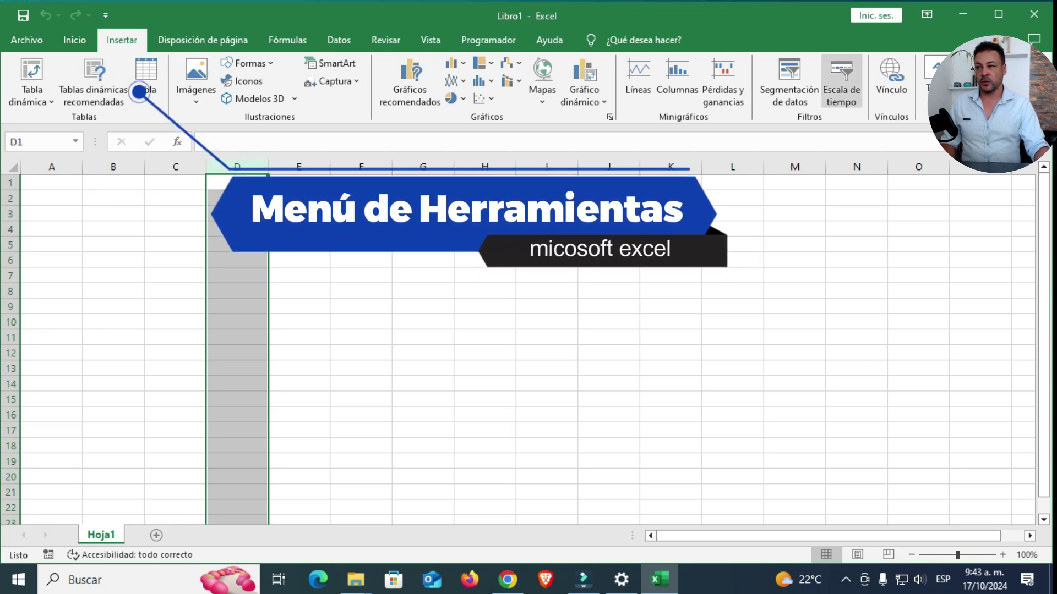
left_click(74, 39)
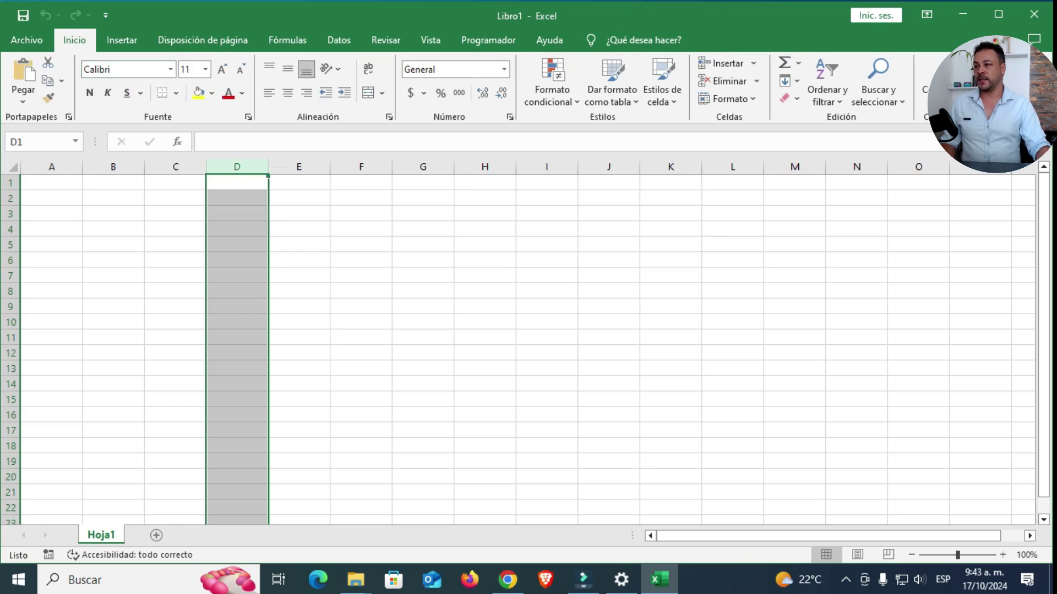
left_click(170, 70)
key("Escape")
left_click(205, 69)
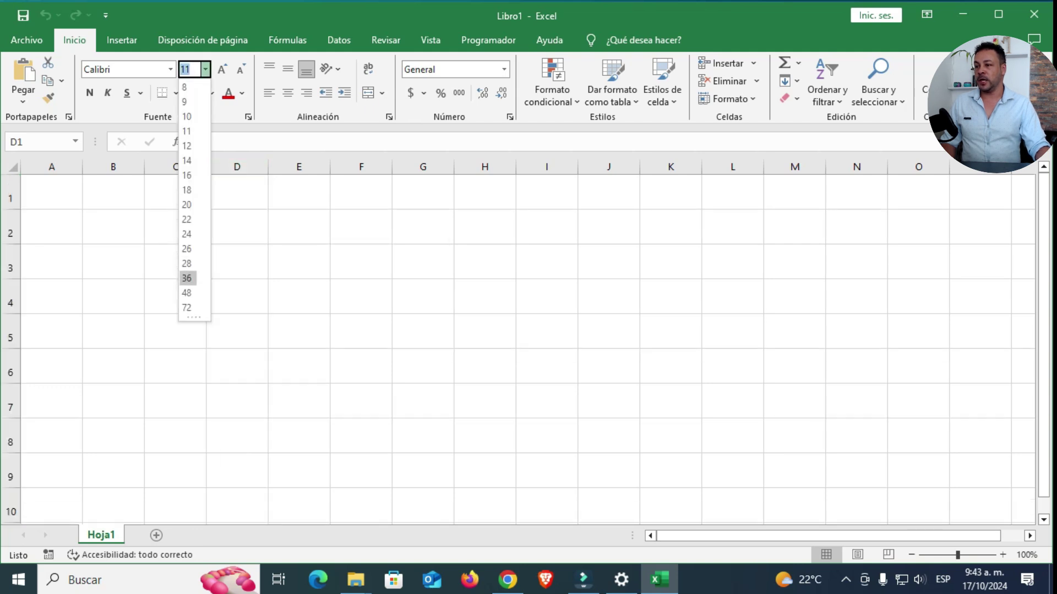
key("Escape")
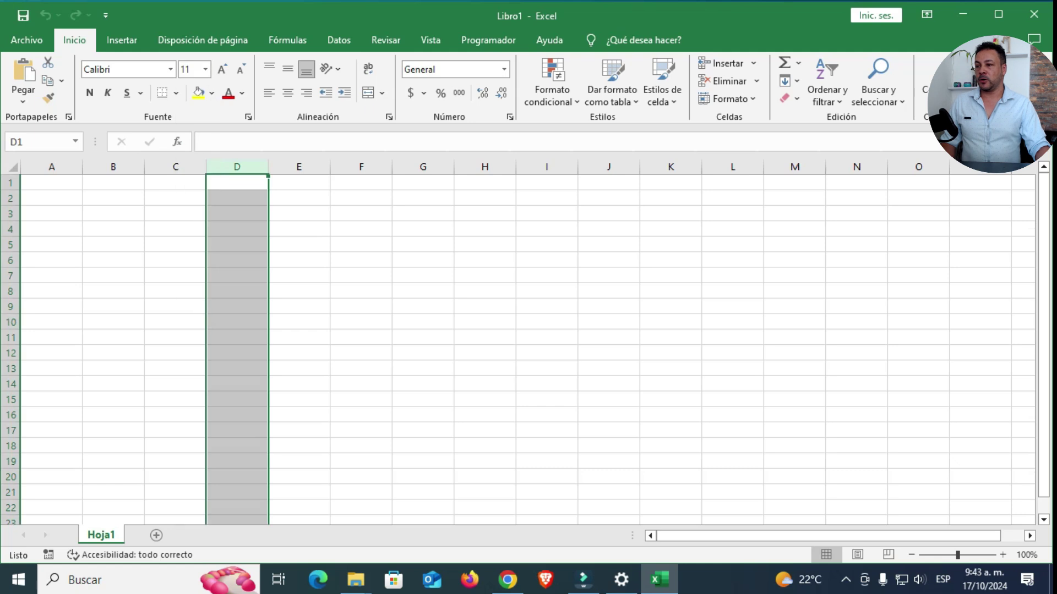
mouse_move(52, 183)
left_mouse_down()
mouse_move(1012, 470)
mouse_move(948, 480)
left_mouse_up()
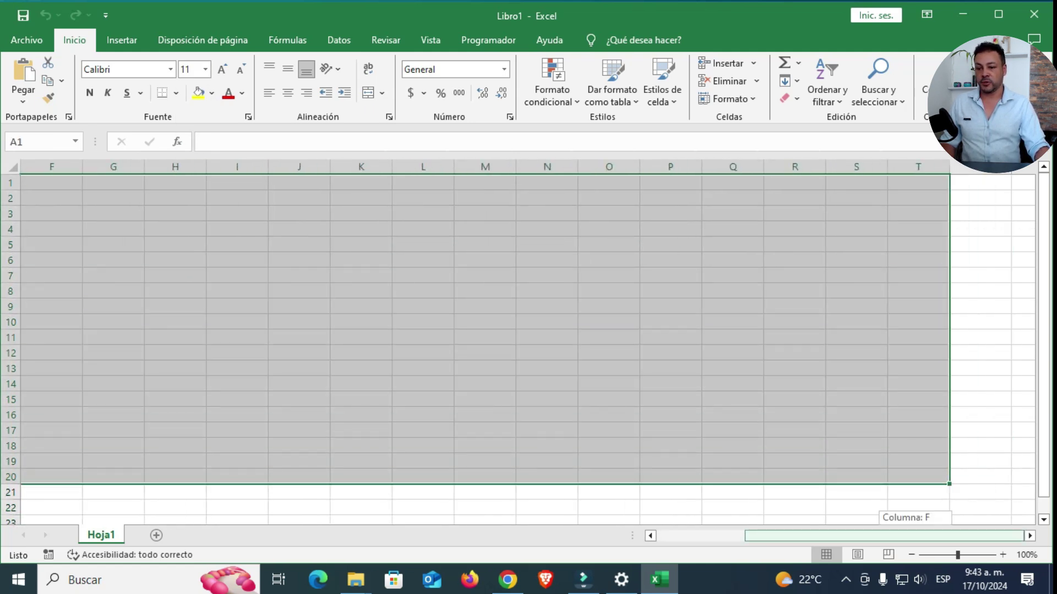
left_click_drag(881, 536, 793, 536)
left_click(113, 228)
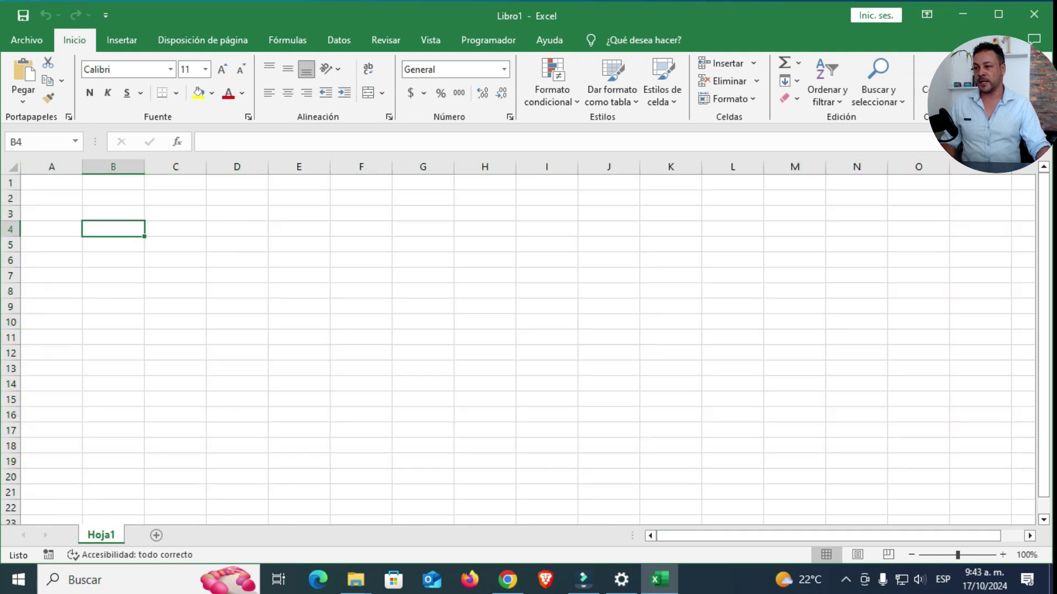
left_click(51, 183)
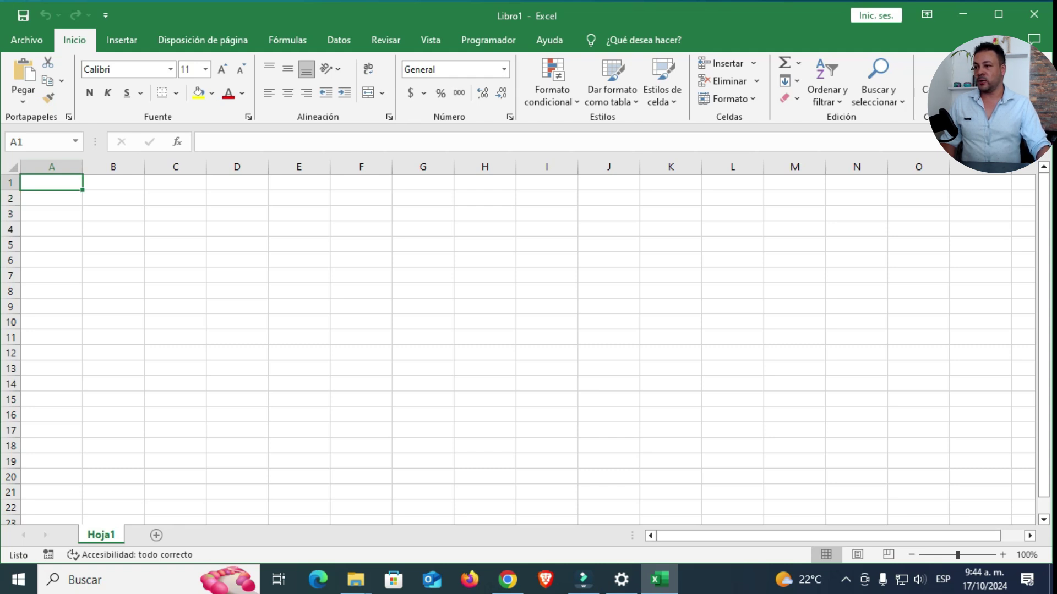
key("ctrl+space")
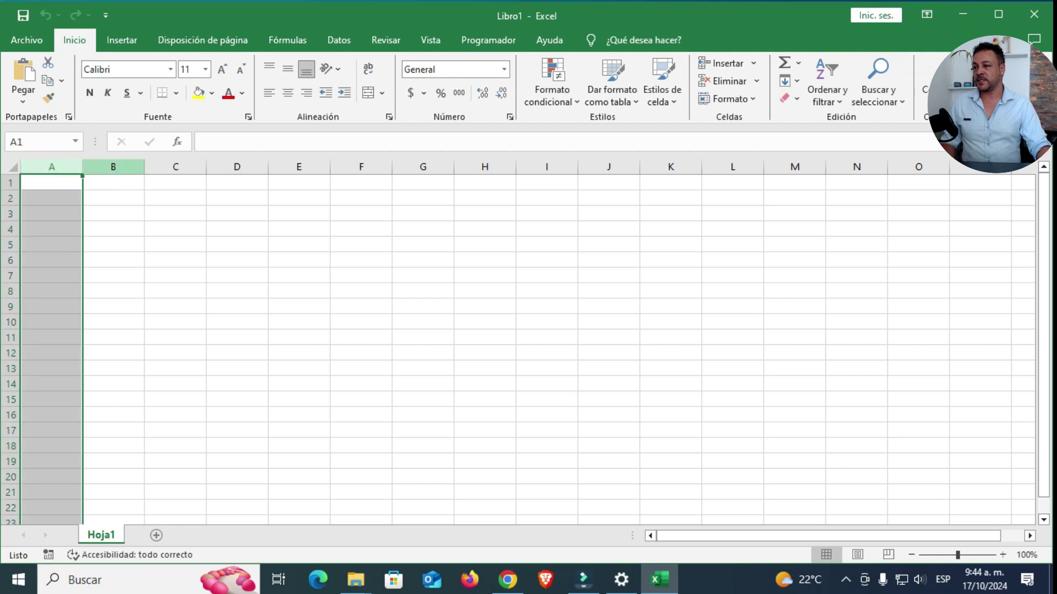
key("Right")
key("Right")
key("Right")
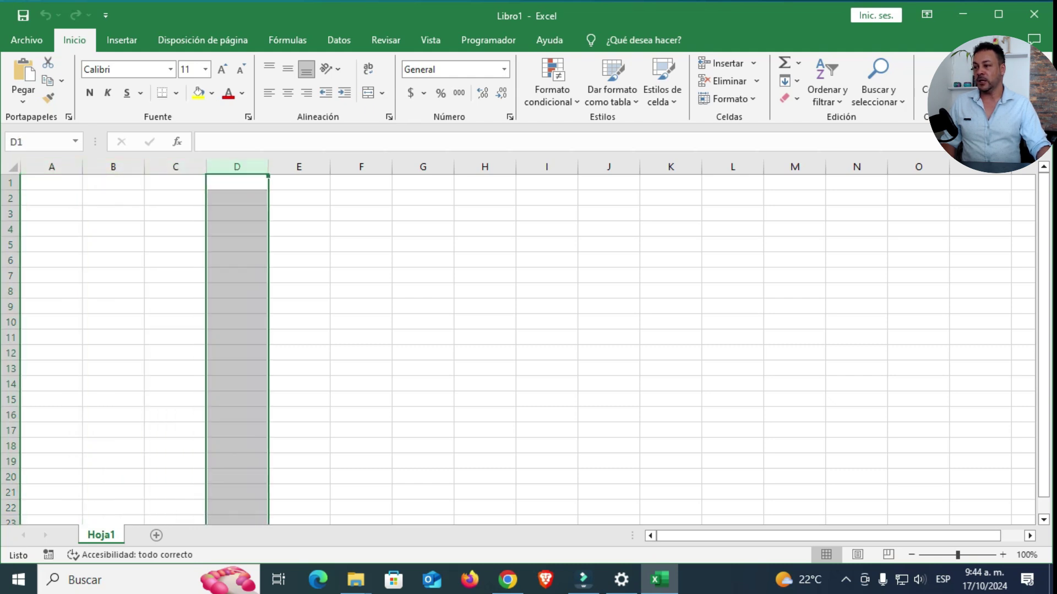
left_click(10, 182)
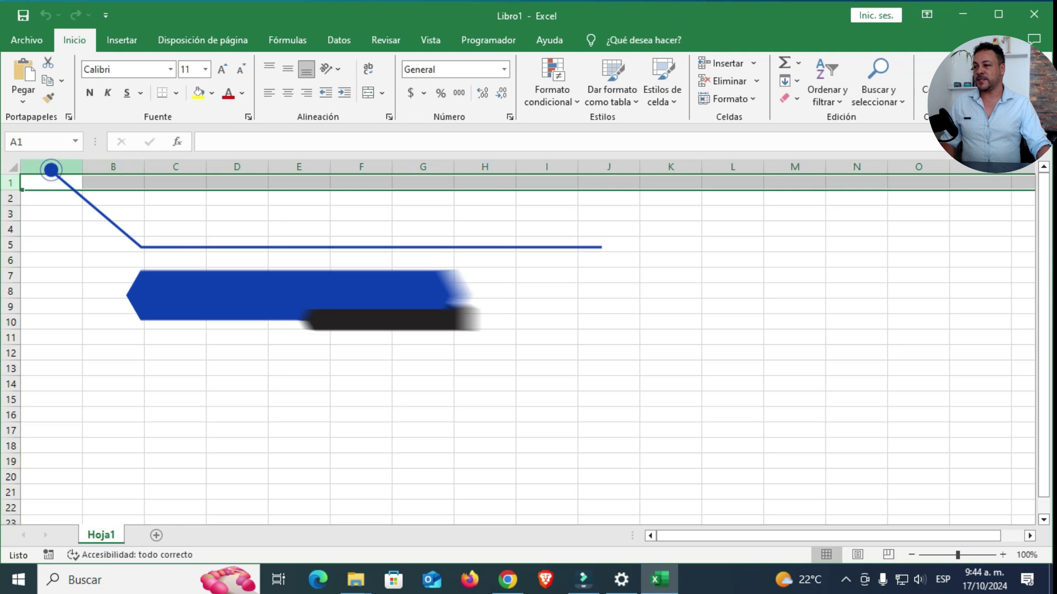
key("ctrl+space")
key("Right")
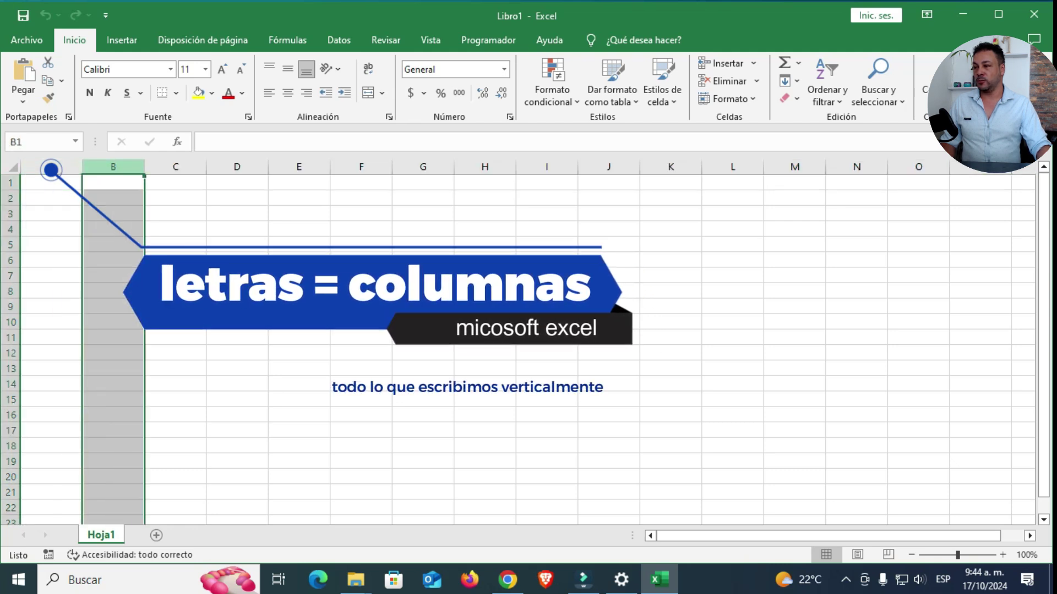
key("Right")
key("Right")
key("Right")
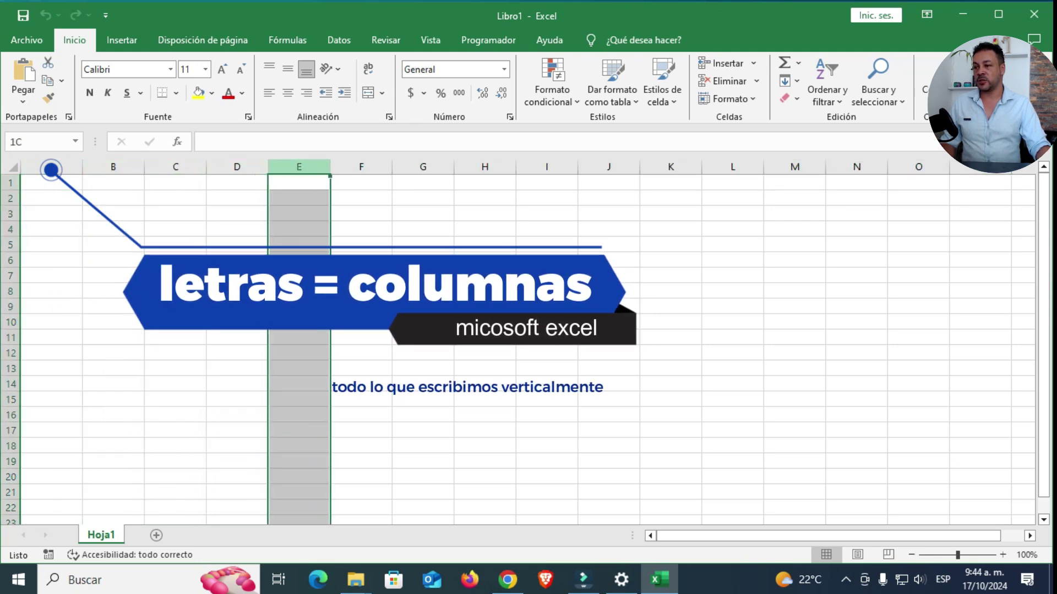
key("Right")
key("Right")
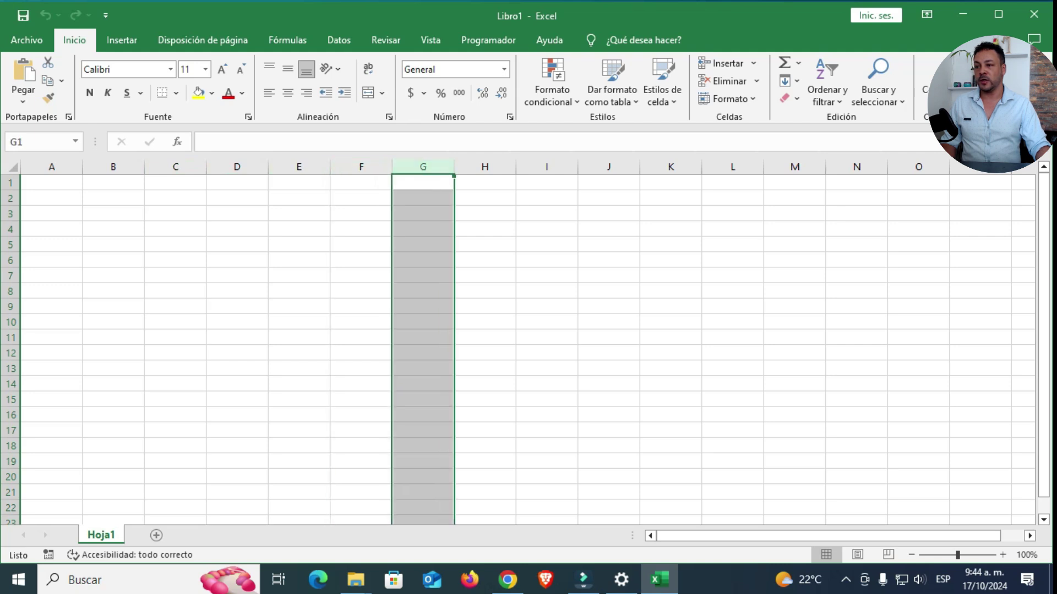
key("Right")
key("Right")
key("Right")
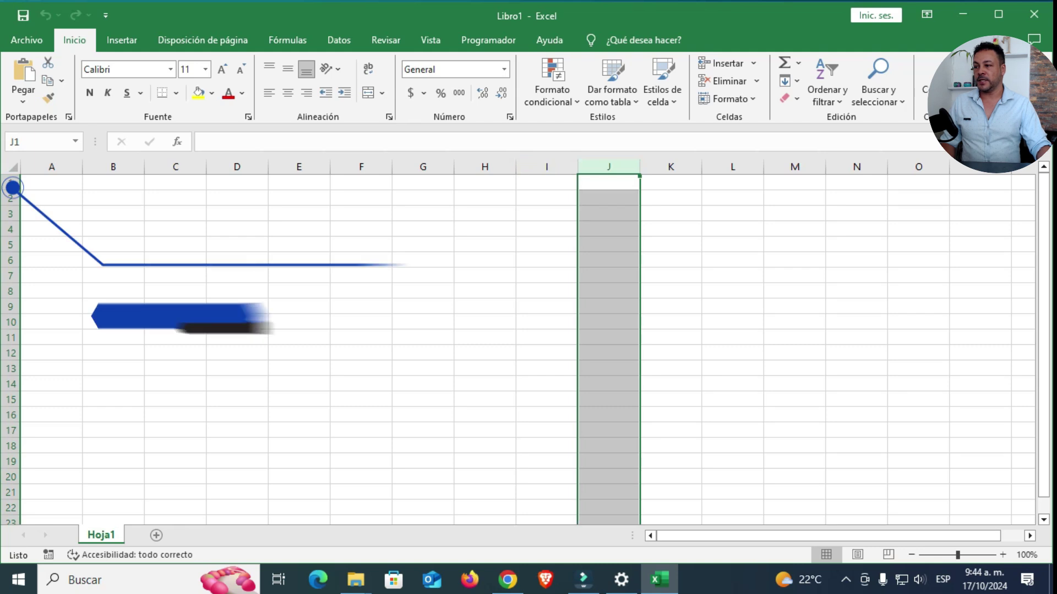
left_click(10, 182)
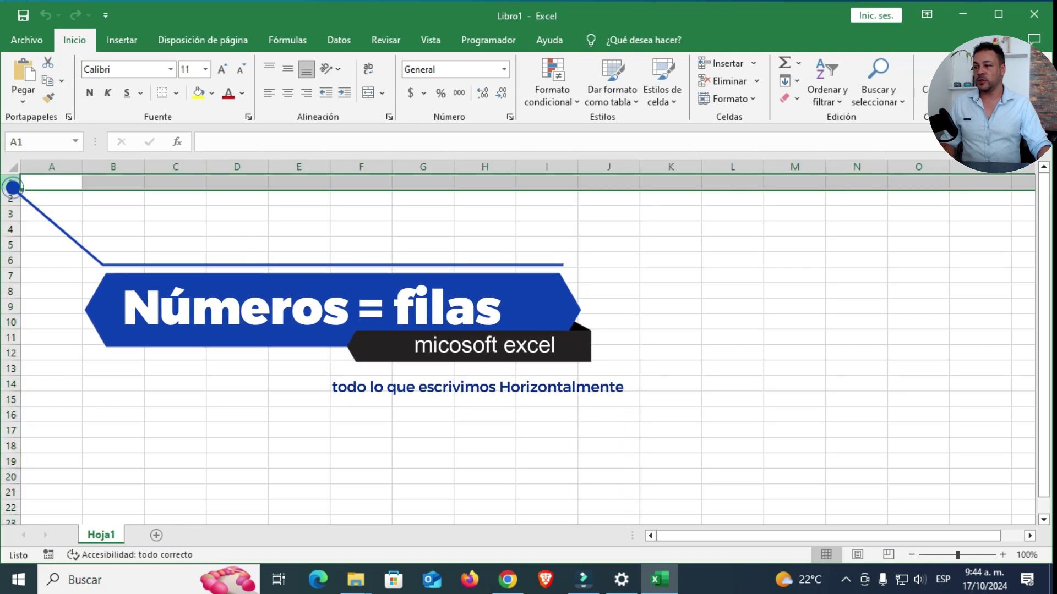
left_click(10, 198)
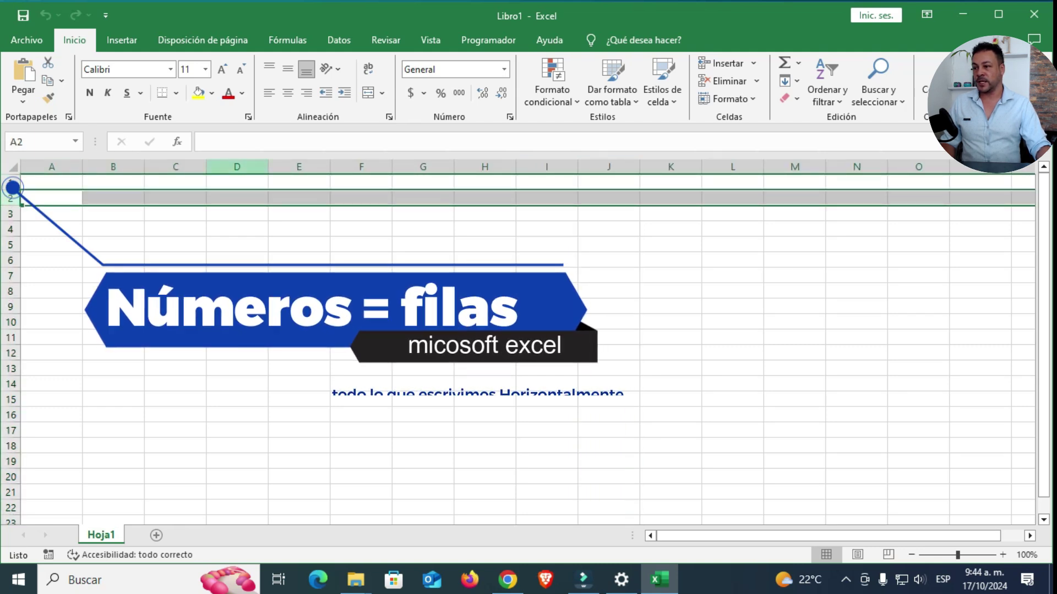
left_click(237, 166)
left_click(10, 198)
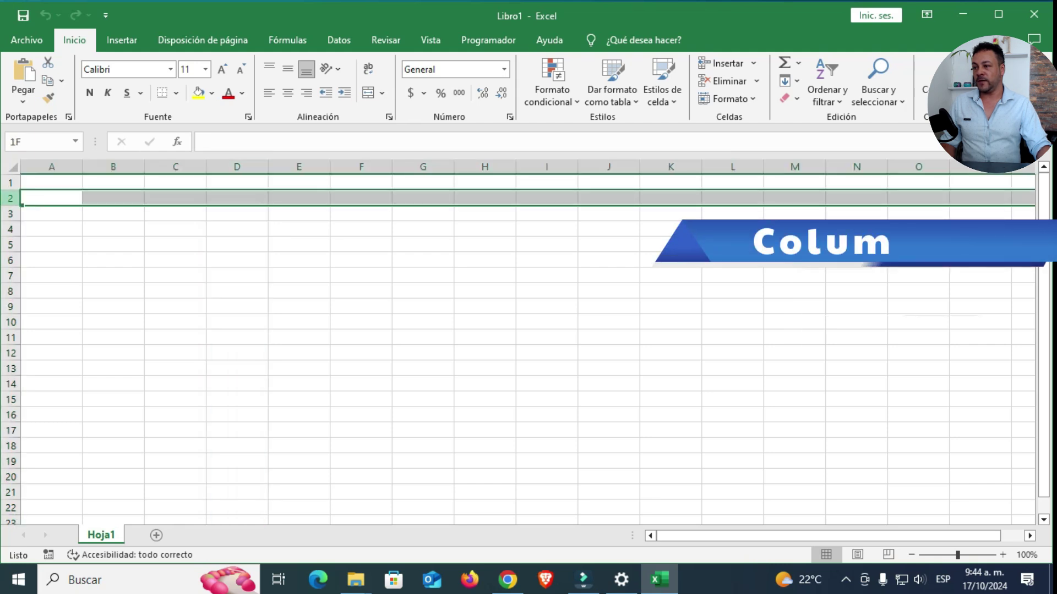
left_click(237, 228)
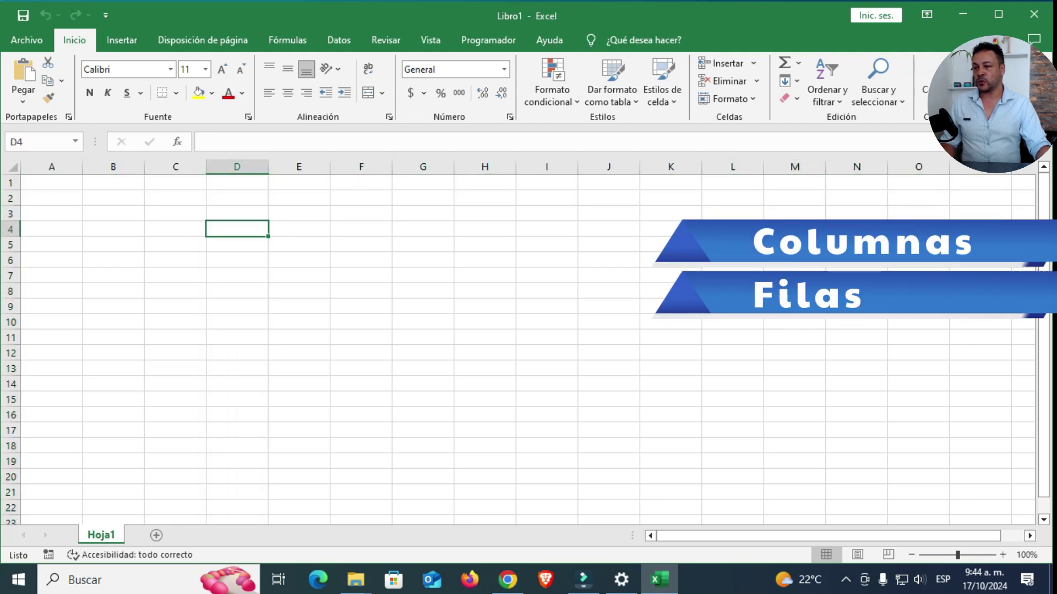
key("Left")
key("Down")
key("Down")
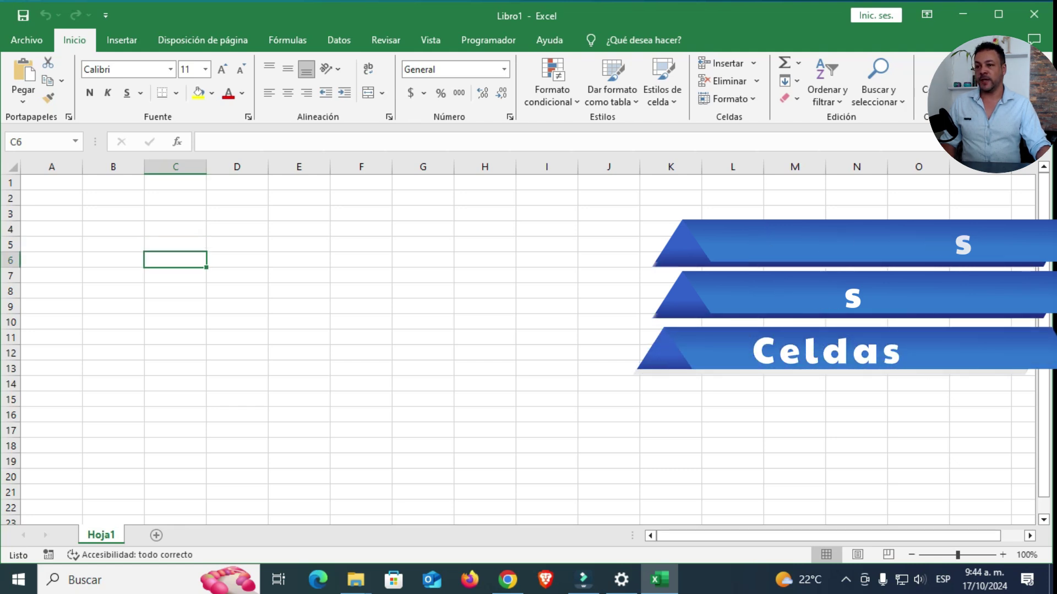
left_click(299, 167)
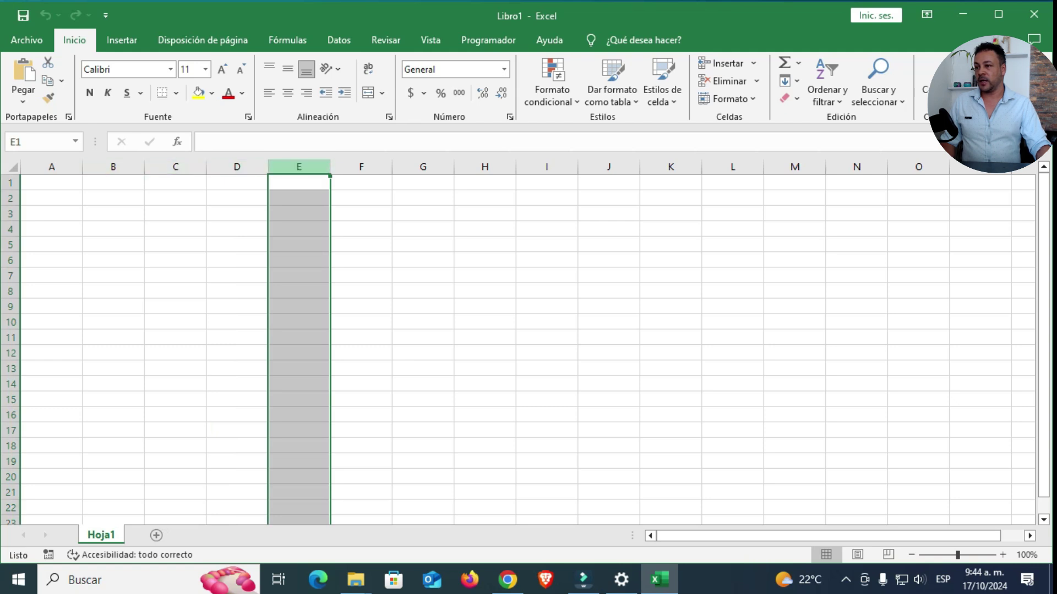
left_click(10, 229)
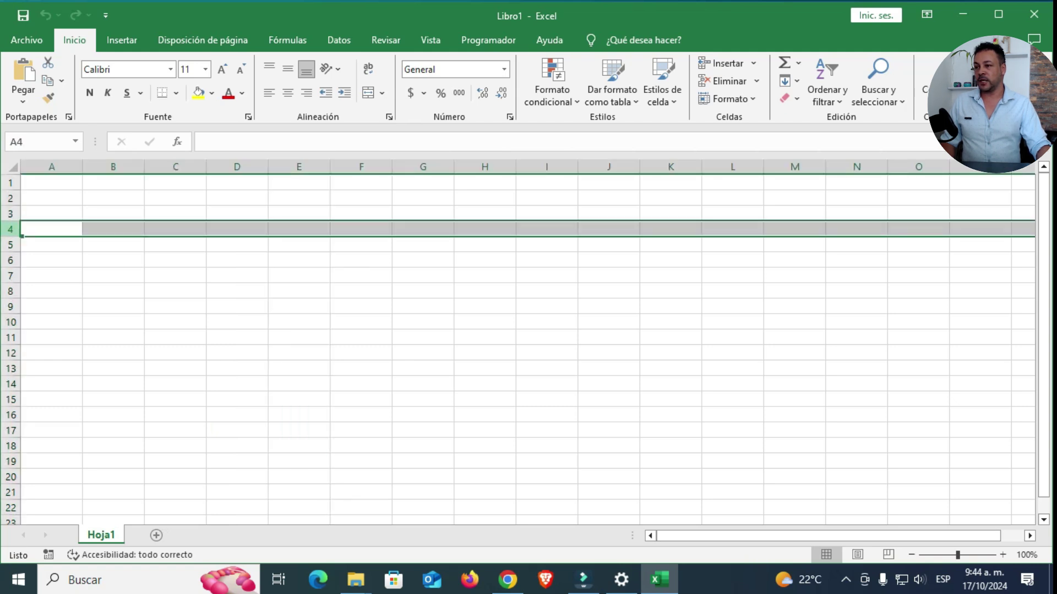
left_click(10, 244)
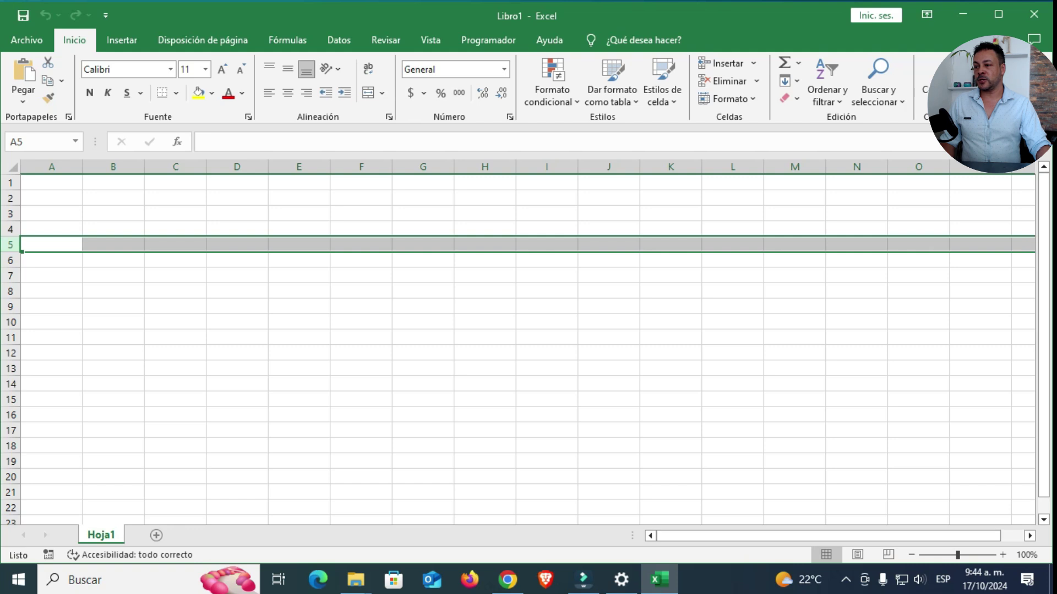
left_click(237, 244)
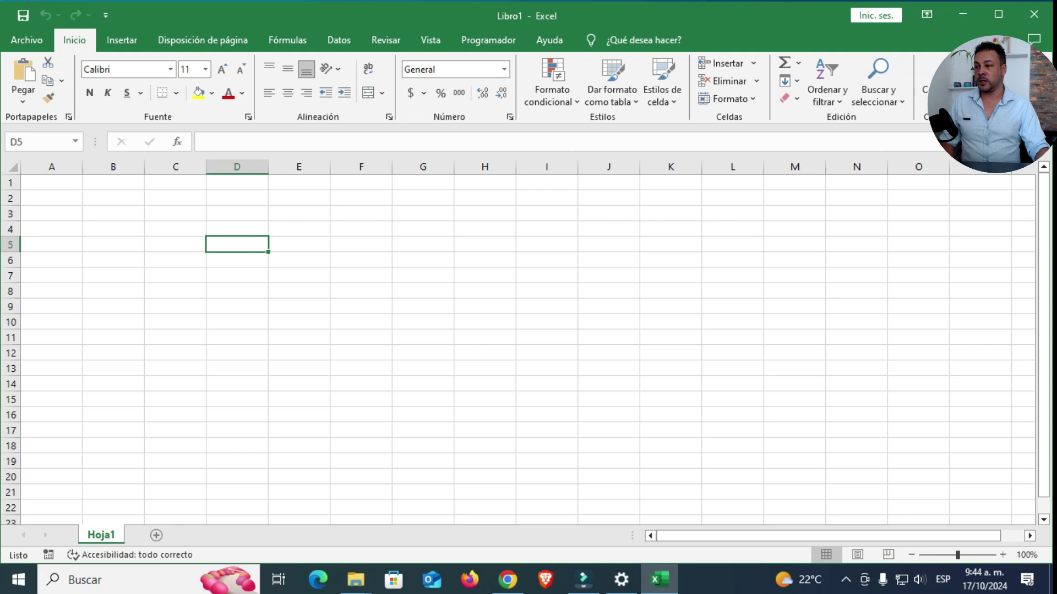
- Type 'prosperidad' into cell C3
left_click(175, 213)
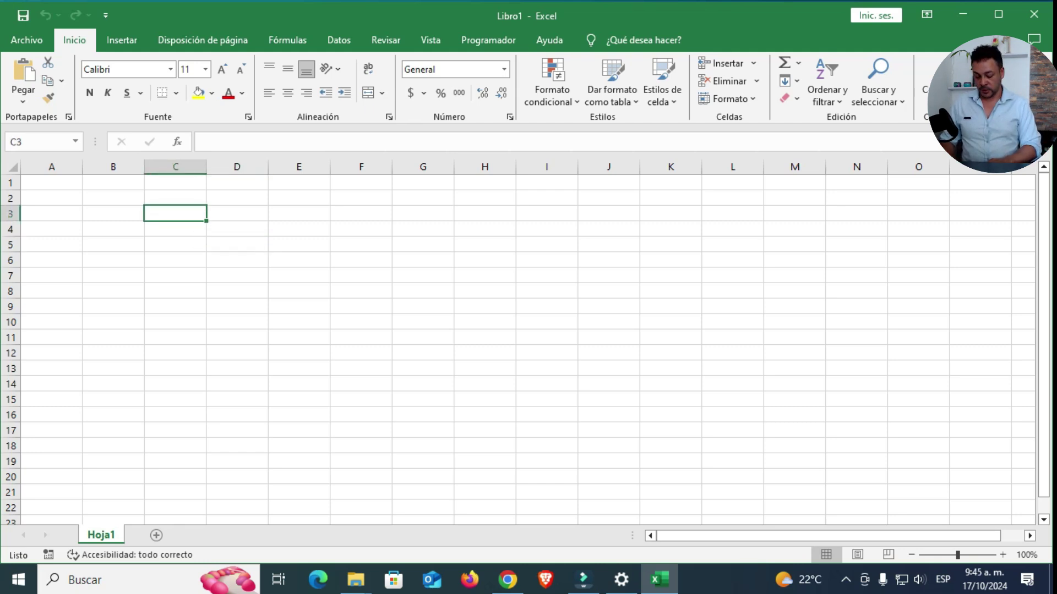
type("prosperidad")
key("ctrl+Return")
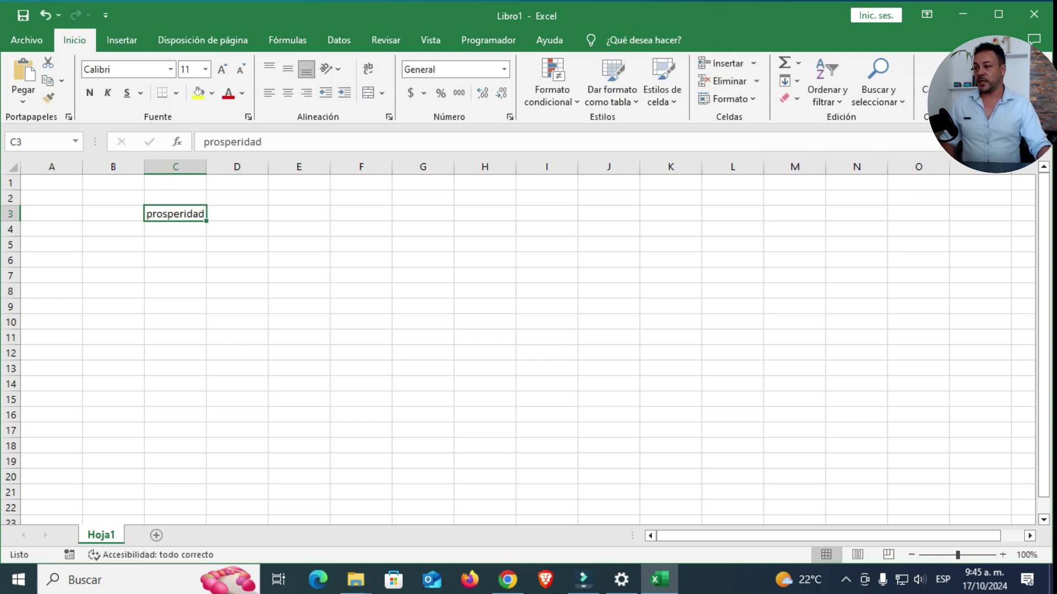
left_click(175, 229)
left_click(175, 213)
- Make C3 bold, italic and underlined, with a yellow fill and blue text
key("ctrl+n")
key("ctrl+k")
key("ctrl+s")
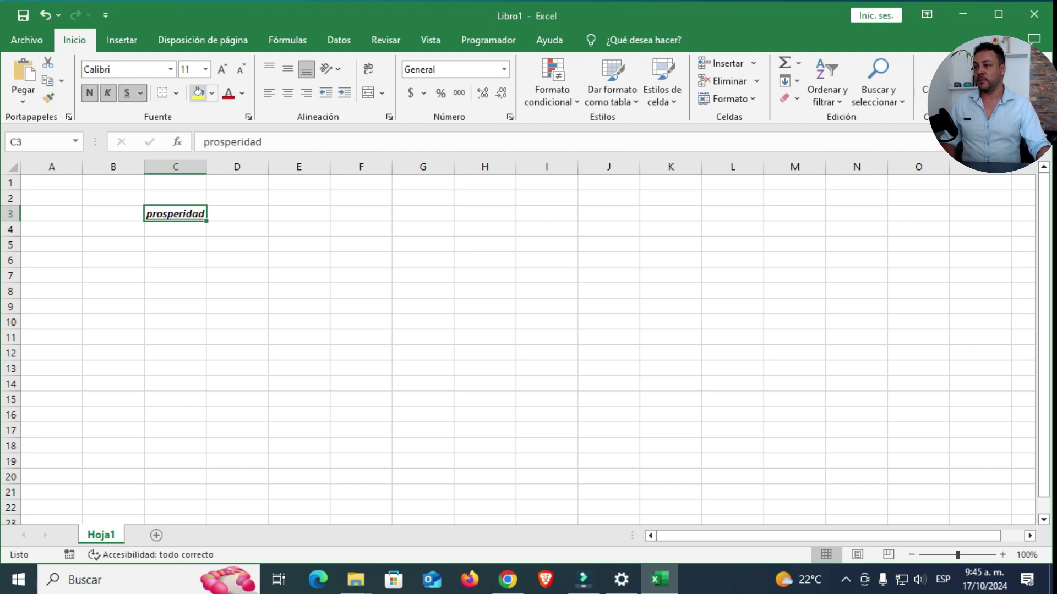
left_click(198, 92)
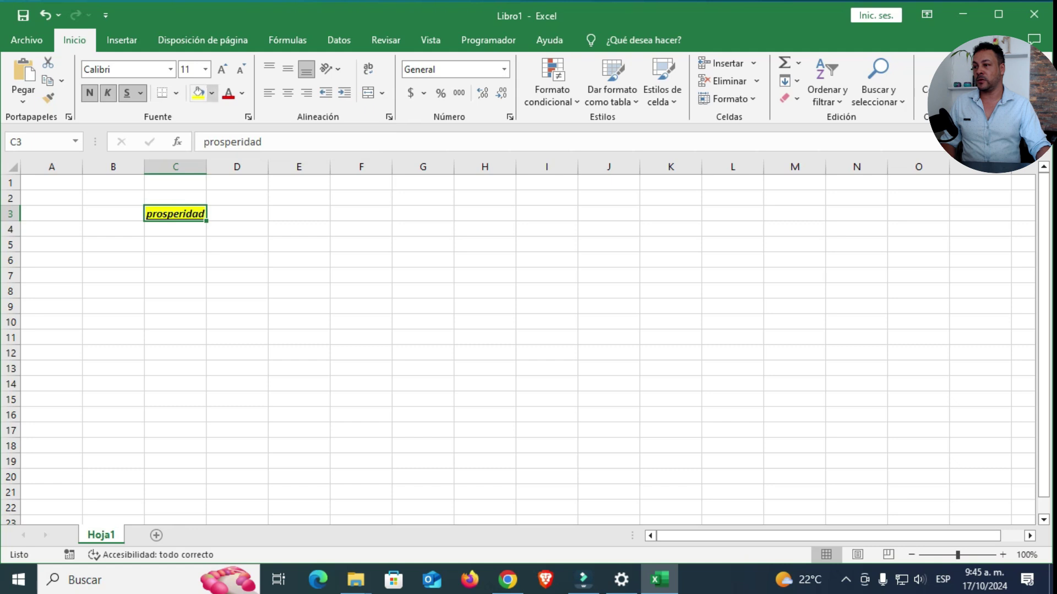
left_click(242, 92)
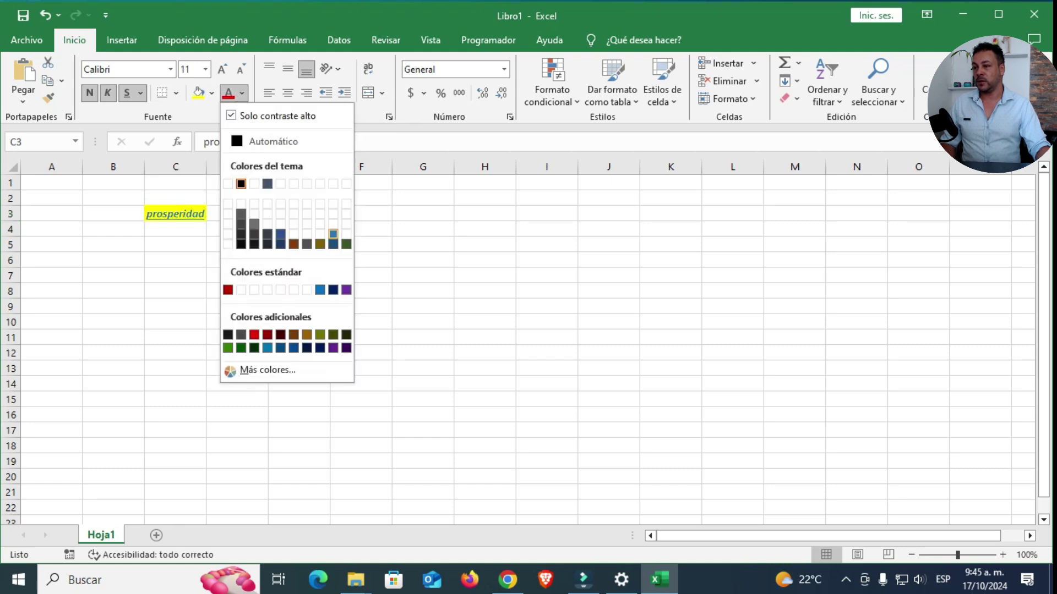
left_click(333, 234)
- Change C3's font to b Biger Over and set the sheet zoom to 120%
left_click_drag(957, 554, 968, 555)
key("alt+h")
key("f")
key("f")
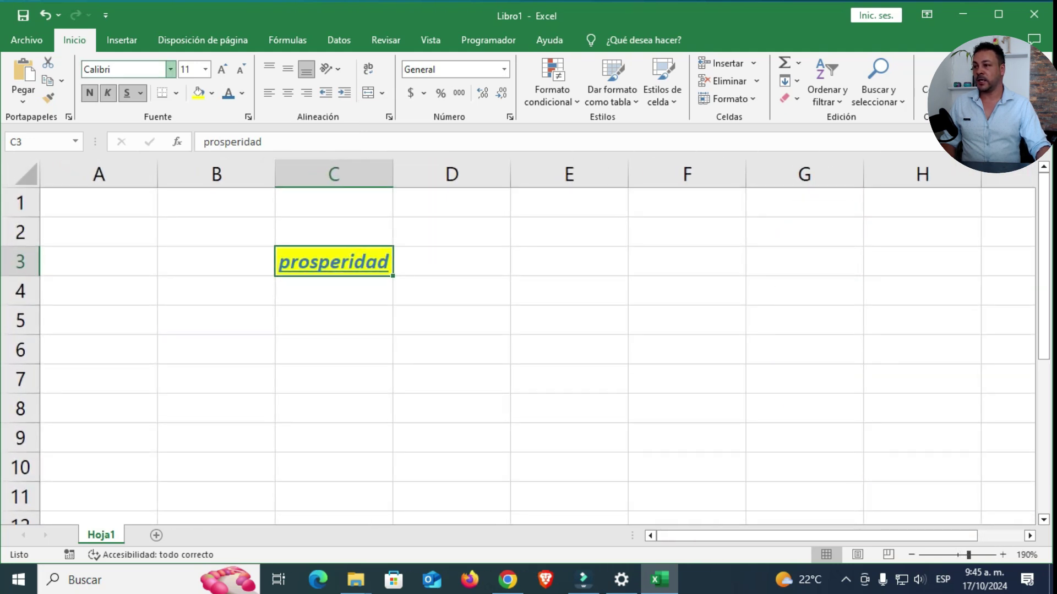
type("b")
key("Return")
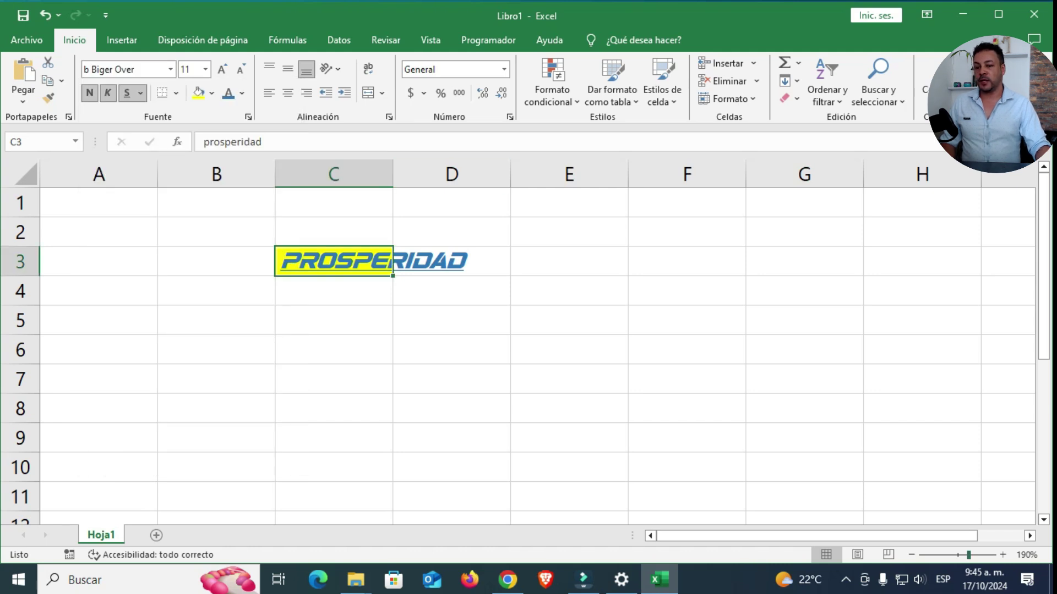
left_click(911, 554)
left_click(911, 555)
left_click(911, 555)
left_click(912, 554)
left_click(911, 554)
left_click(911, 555)
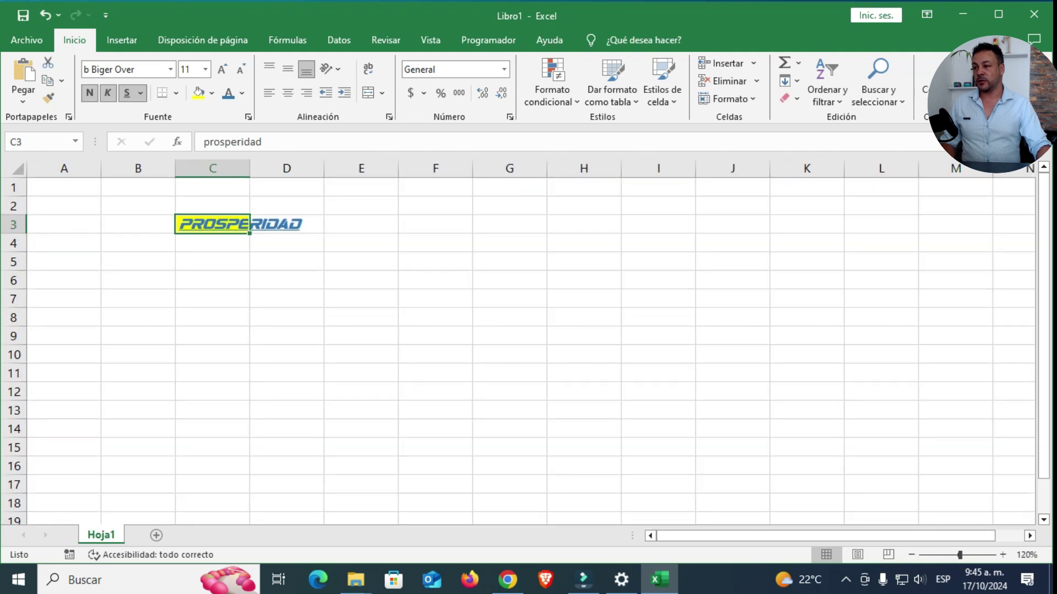
- Enter the number 321544 into cell C5
left_click(212, 261)
type("32")
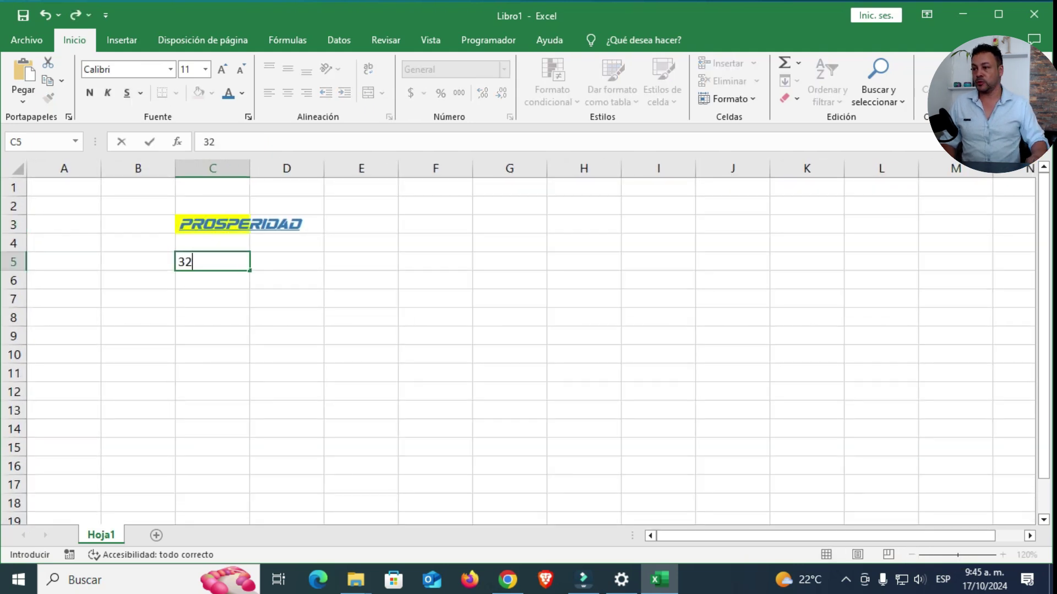
key("Return")
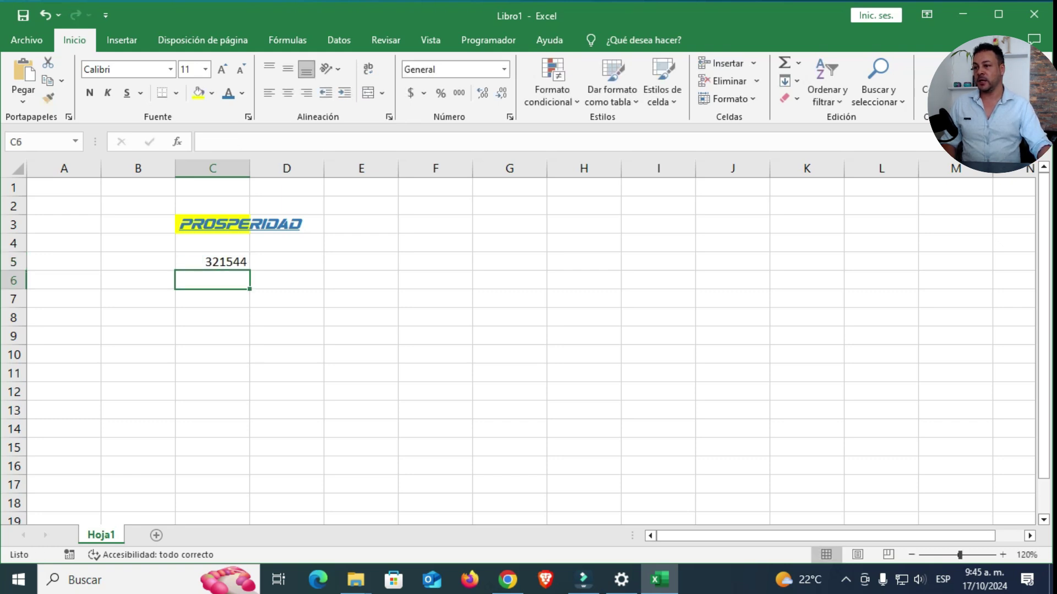
left_click(212, 261)
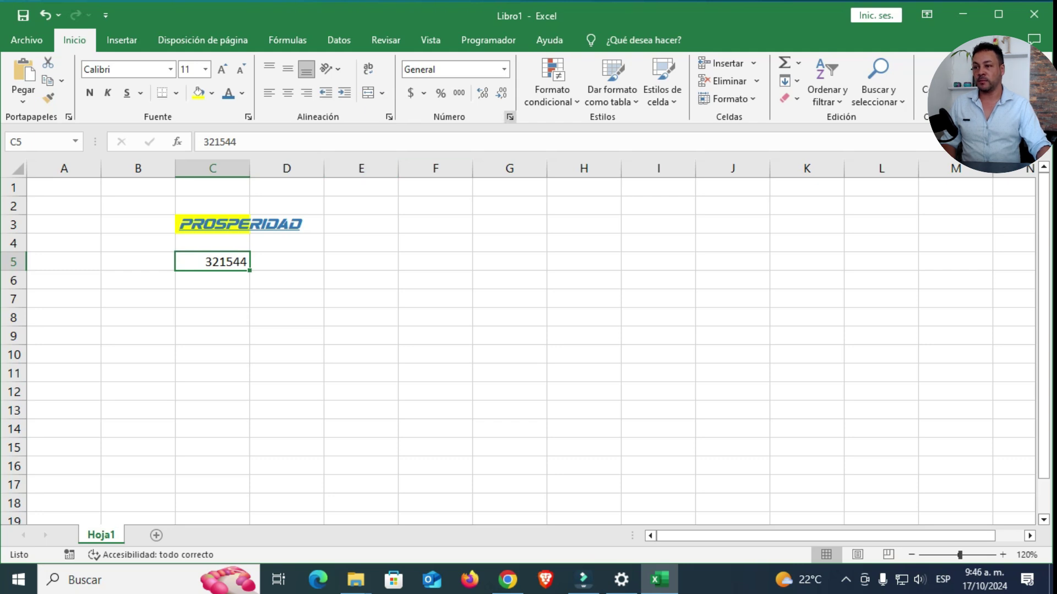
left_click(122, 40)
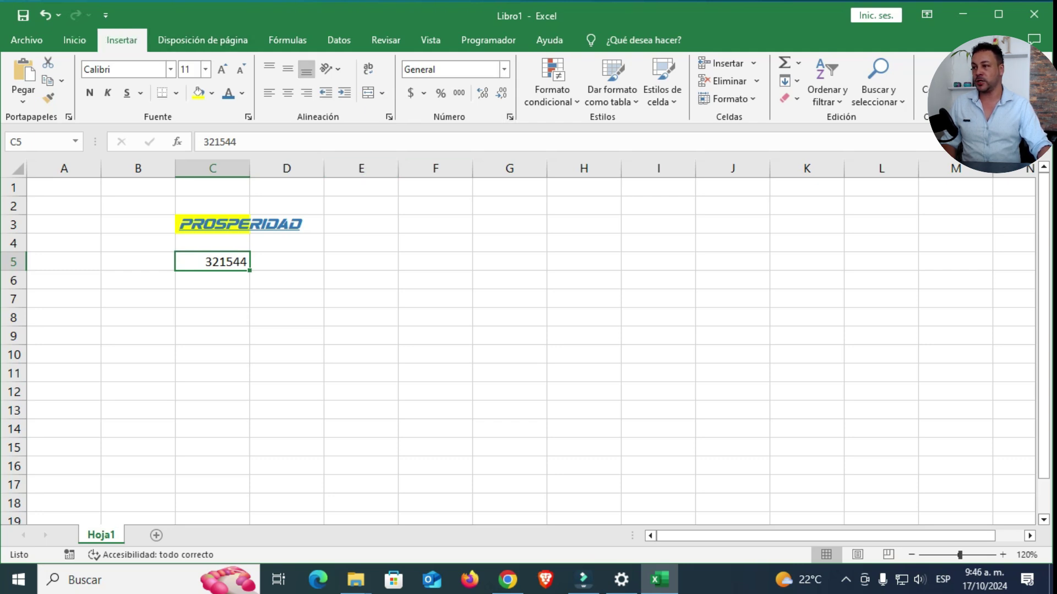
left_click(75, 40)
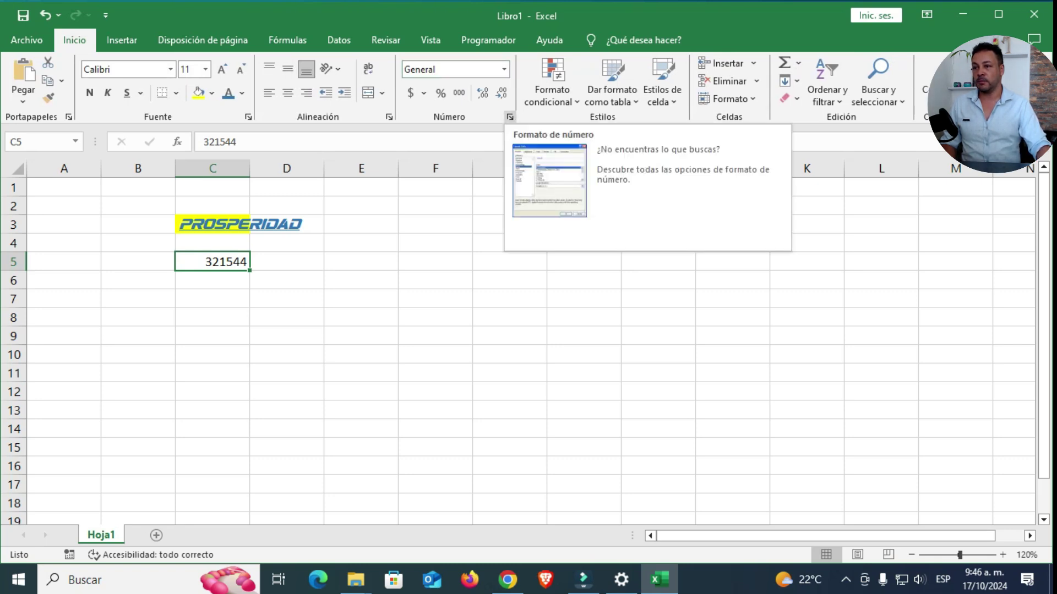
- Format C5 as Moneda currency with the $ symbol and 0 decimal places
left_click(510, 117)
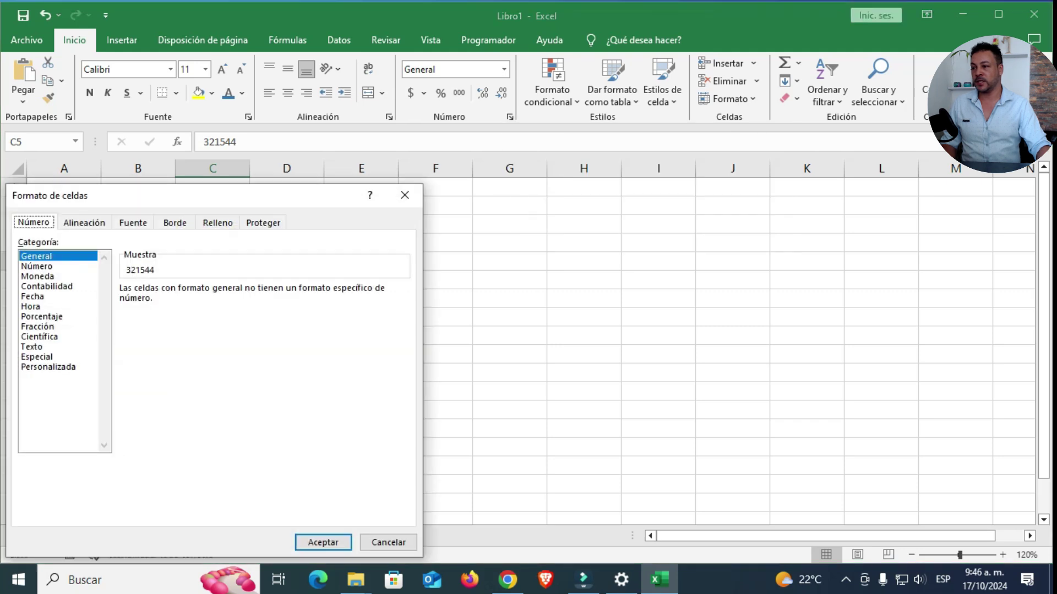
mouse_move(129, 194)
left_mouse_down()
mouse_move(483, 176)
mouse_move(498, 164)
left_mouse_up()
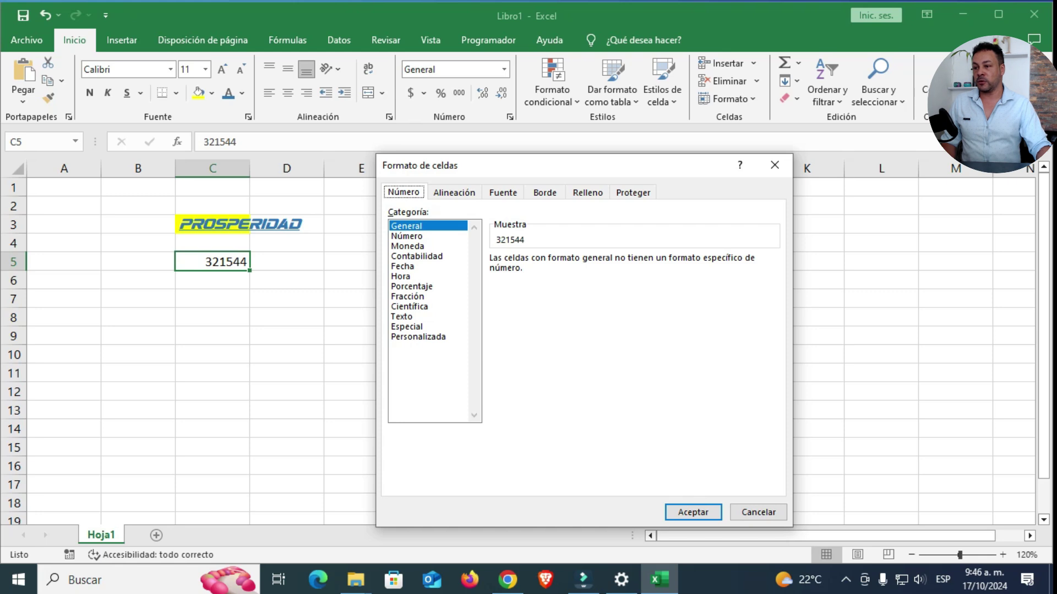
left_click(407, 246)
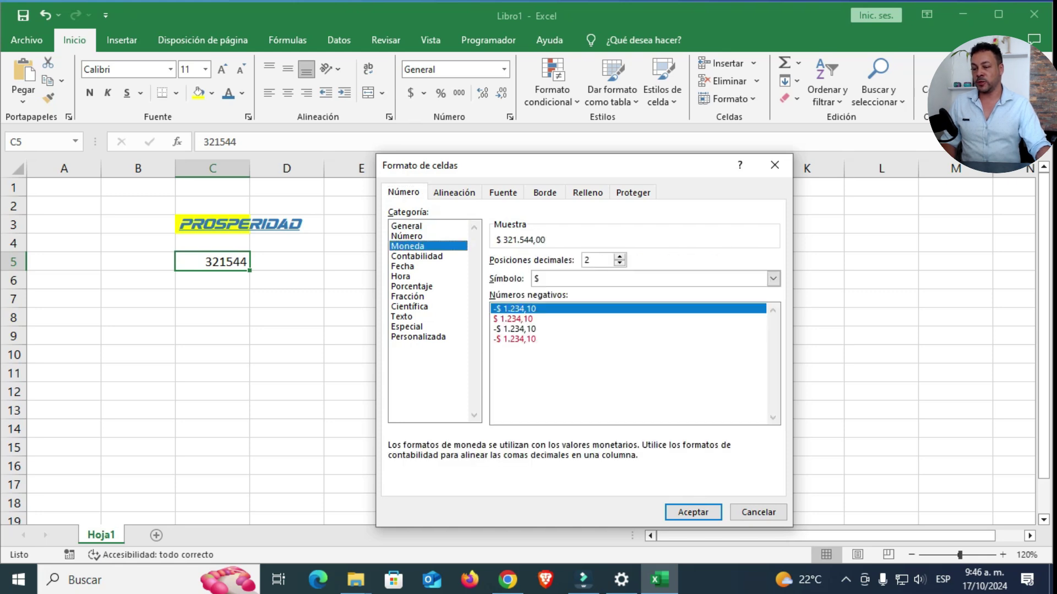
left_click(620, 263)
left_click(620, 263)
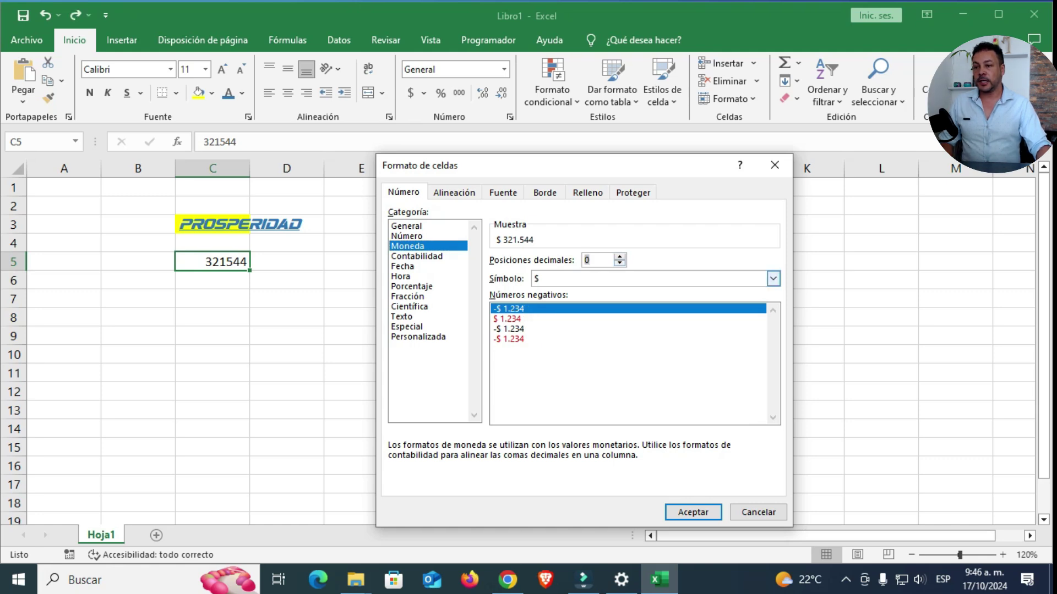
left_click(773, 279)
left_click(649, 303)
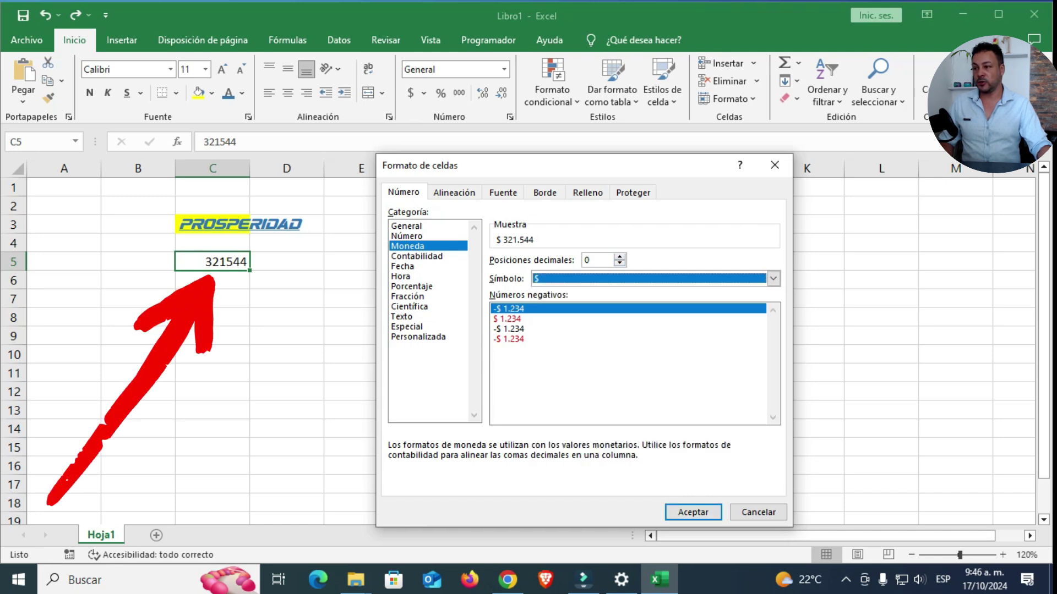
left_click(693, 512)
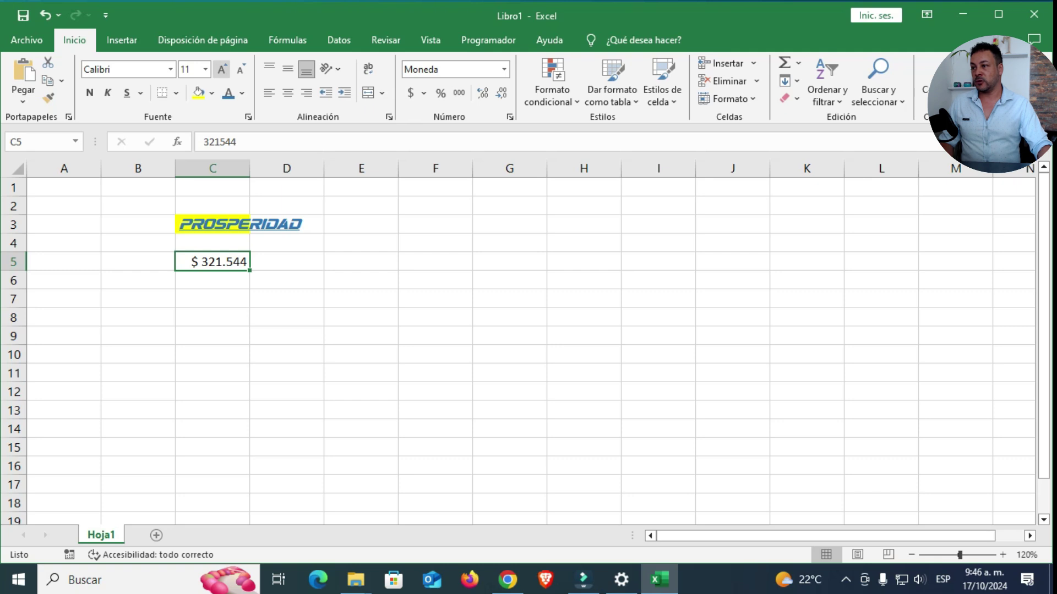
- Set C5 to font size 22 and paste its formatting onto C6 through C12
left_click(206, 70)
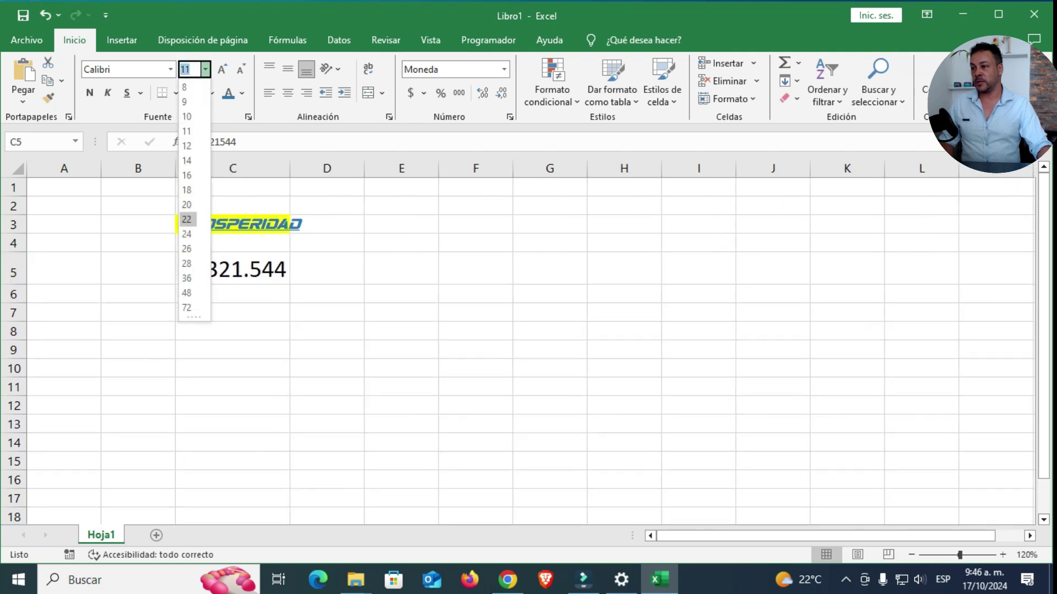
left_click(187, 219)
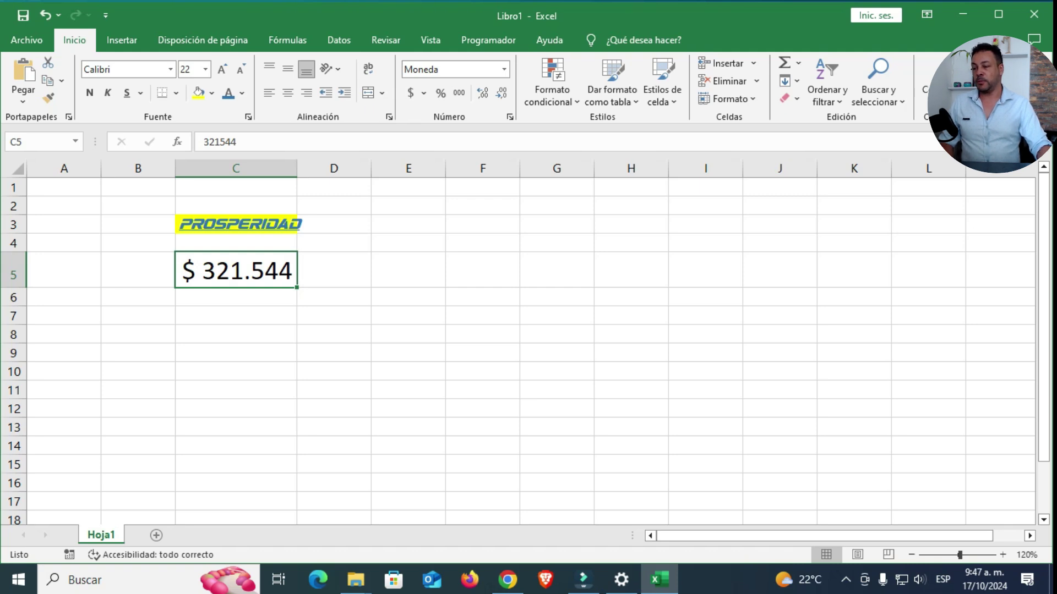
right_click(278, 270)
left_click(318, 220)
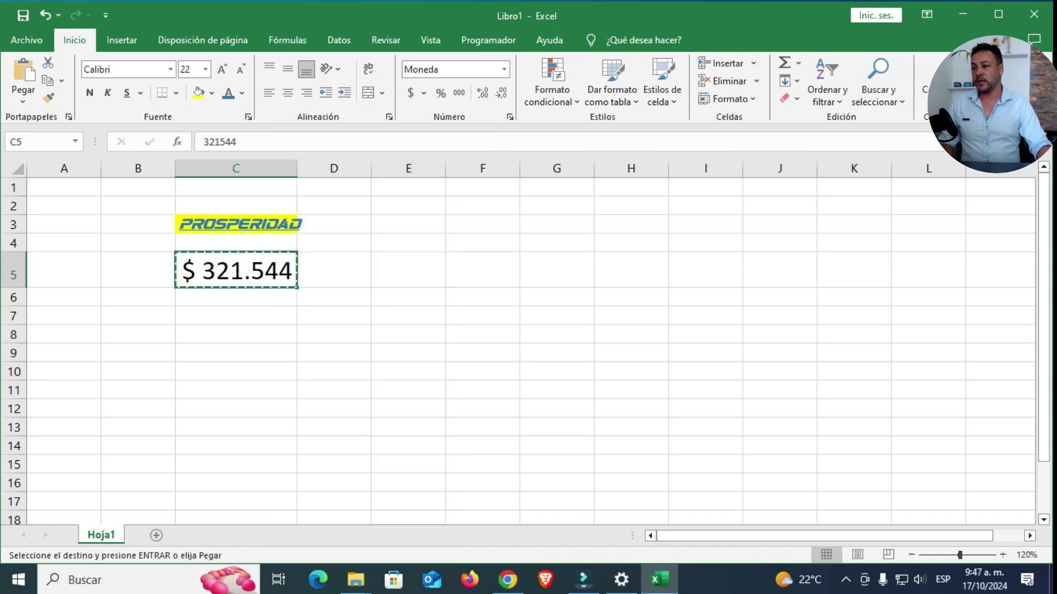
left_click_drag(236, 297, 235, 409)
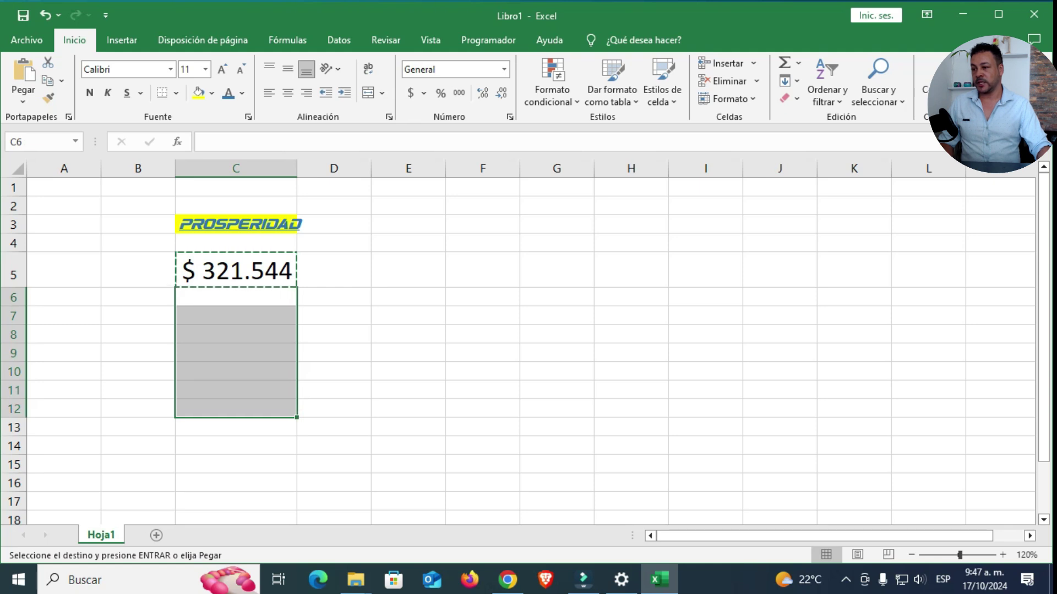
right_click(258, 358)
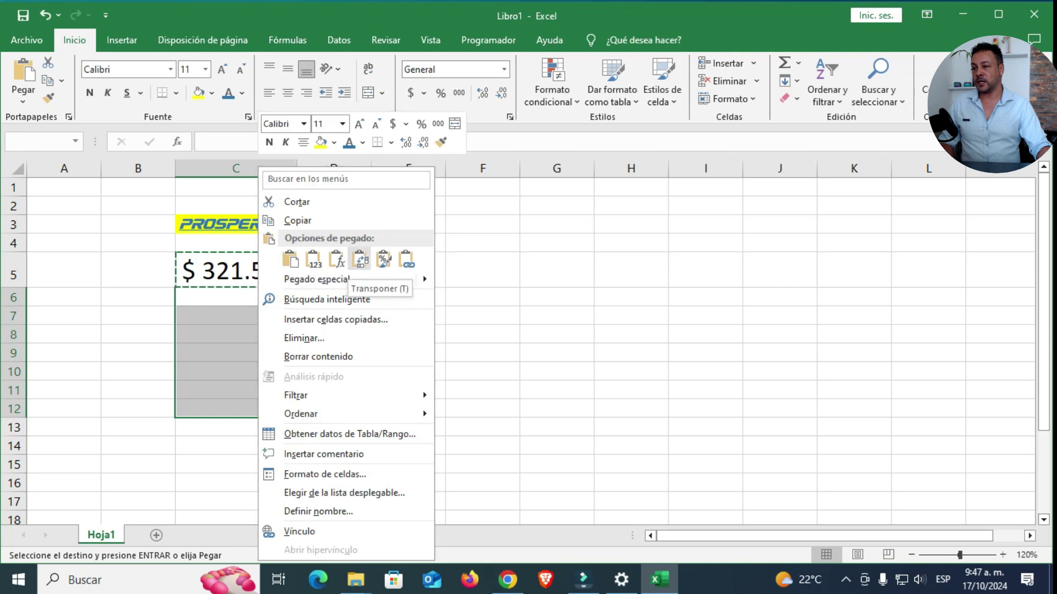
left_click(384, 258)
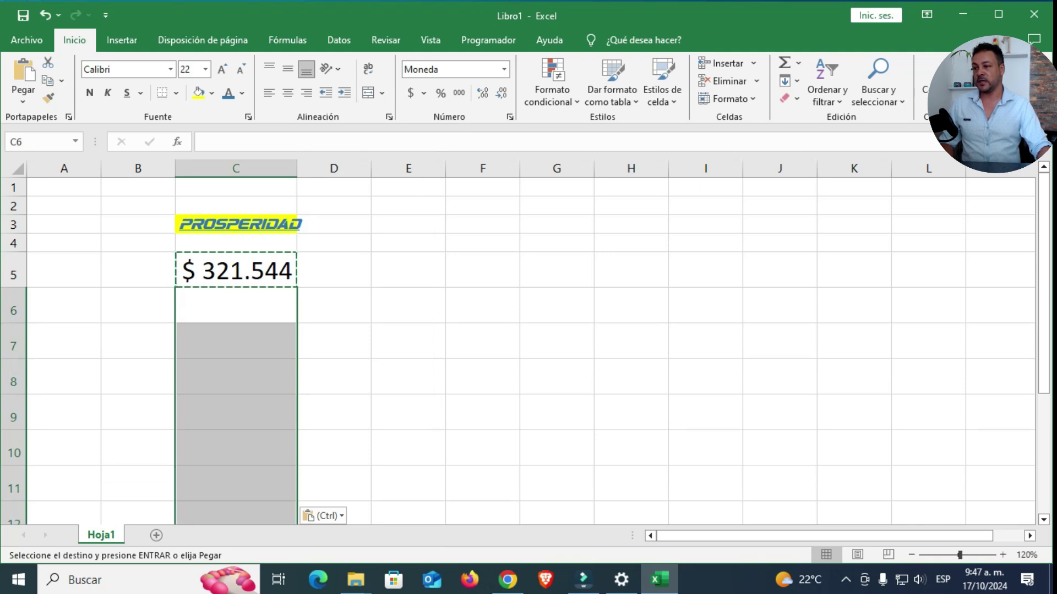
left_click(236, 306)
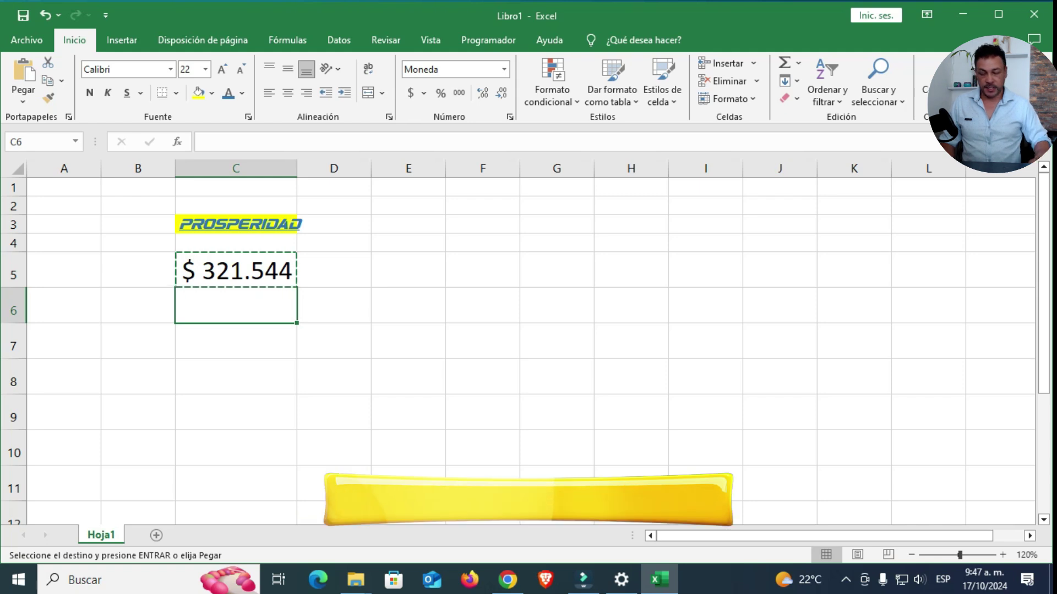
- Enter the amounts 3216546, 321.654, 231.564 and 6465 into C6 through C9
type("3216546")
key("Return")
type("321.6")
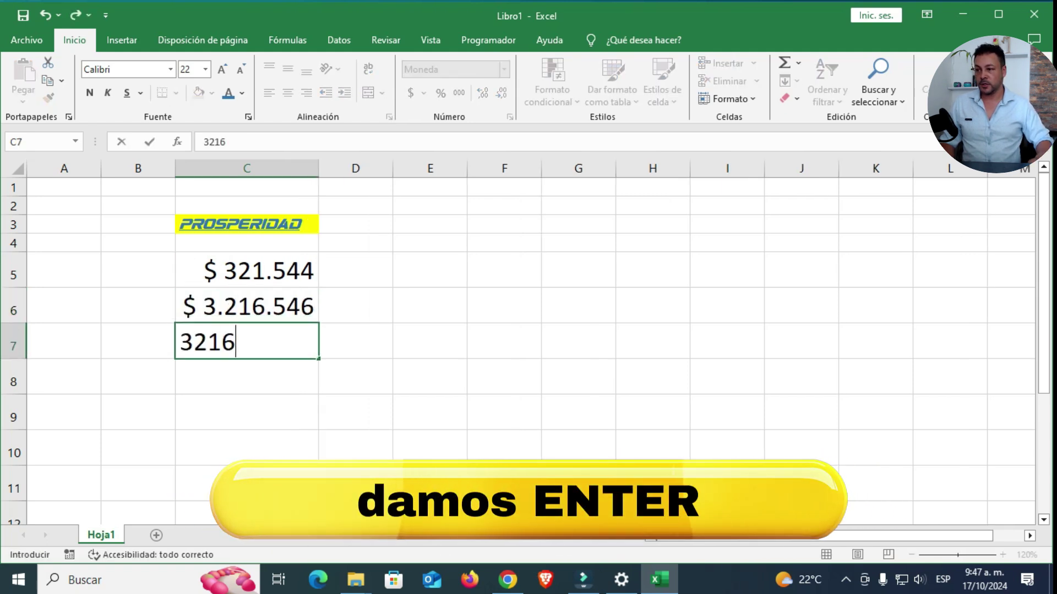
type("54")
key("Return")
type("231.564")
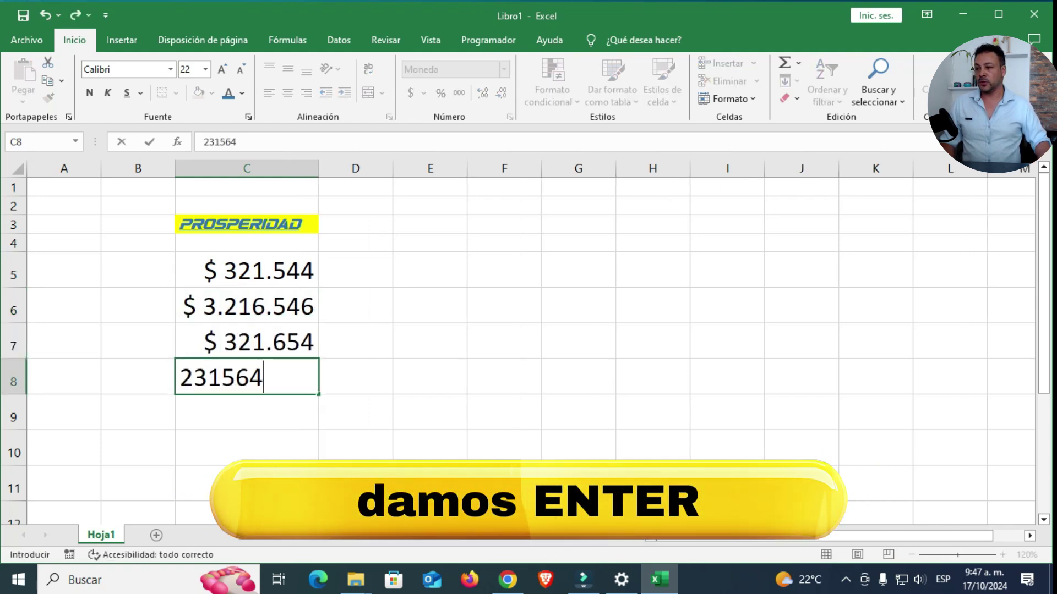
key("Return")
type("6465")
key("Return")
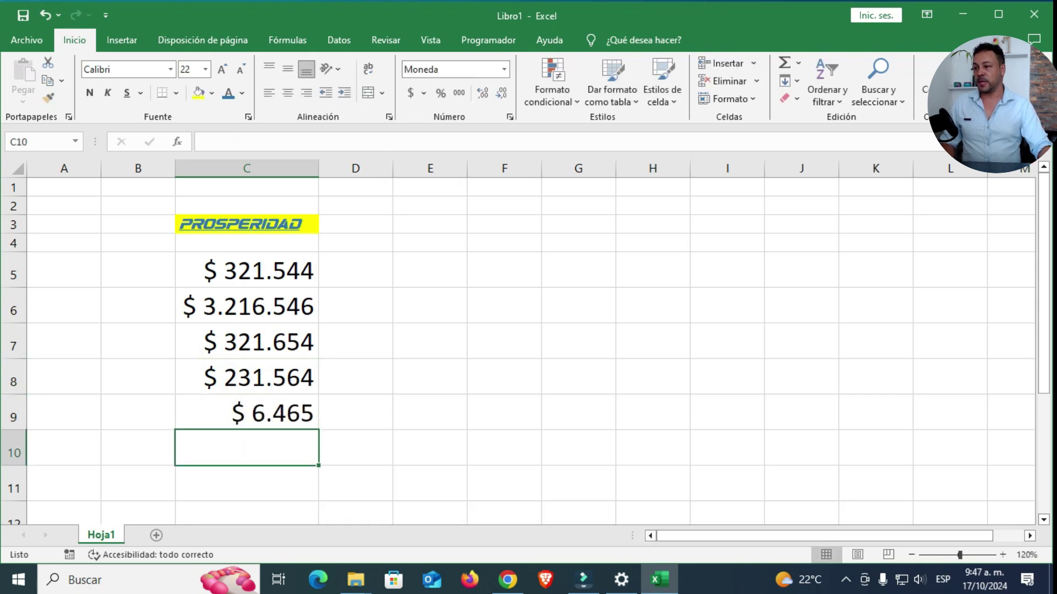
- Replace the C3 heading text with 'ventas totales'
left_click(247, 413)
double_click(288, 224)
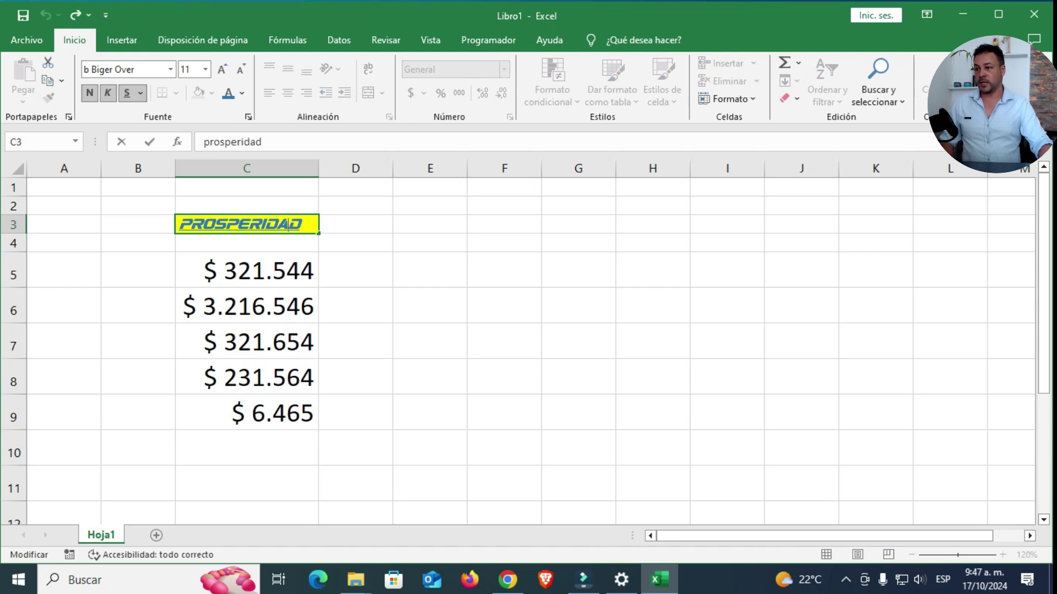
double_click(289, 225)
type("totales")
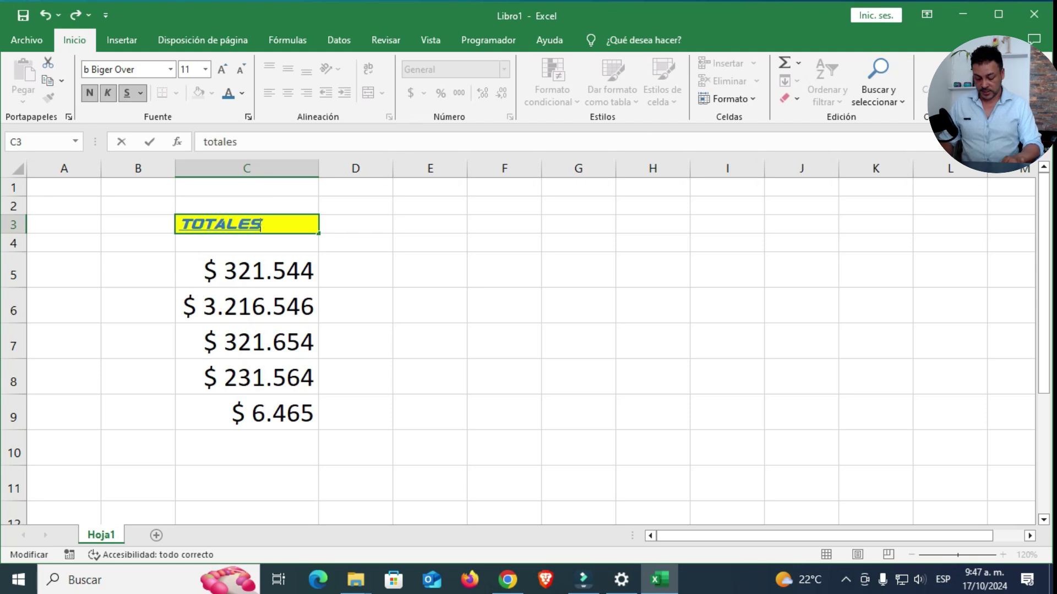
key("BackSpace")
key("BackSpace")
key("BackSpace")
key("BackSpace")
type("ventas totales")
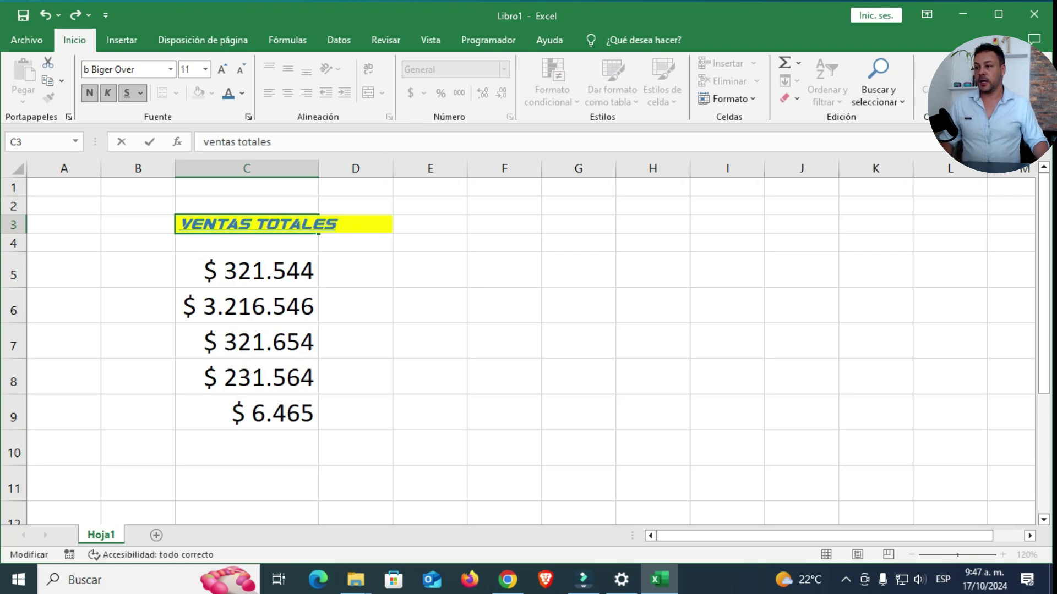
key("Return")
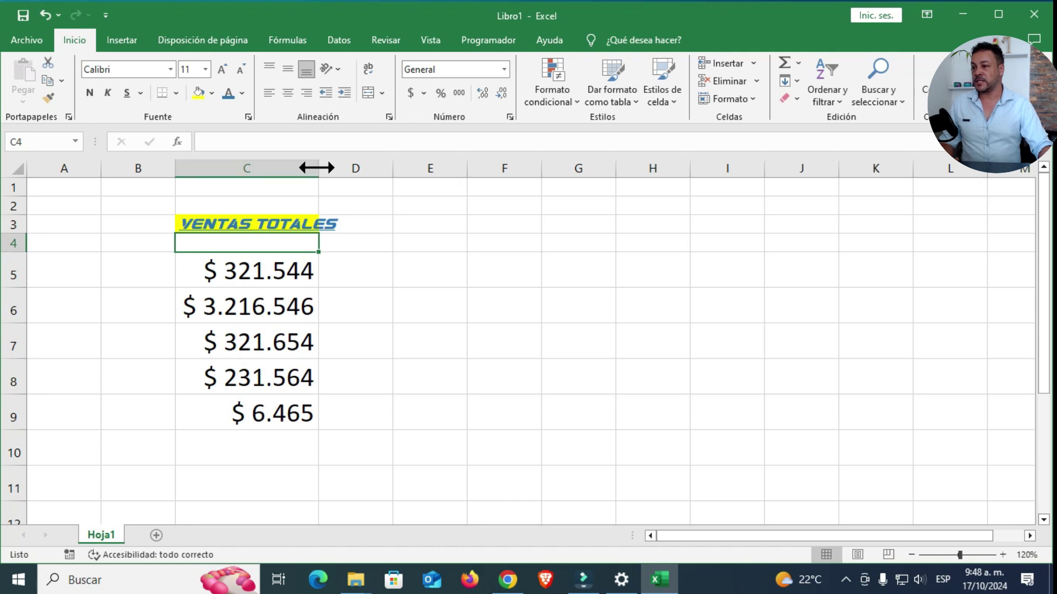
- Widen column C so the VENTAS TOTALES heading fits
left_click_drag(317, 168, 317, 167)
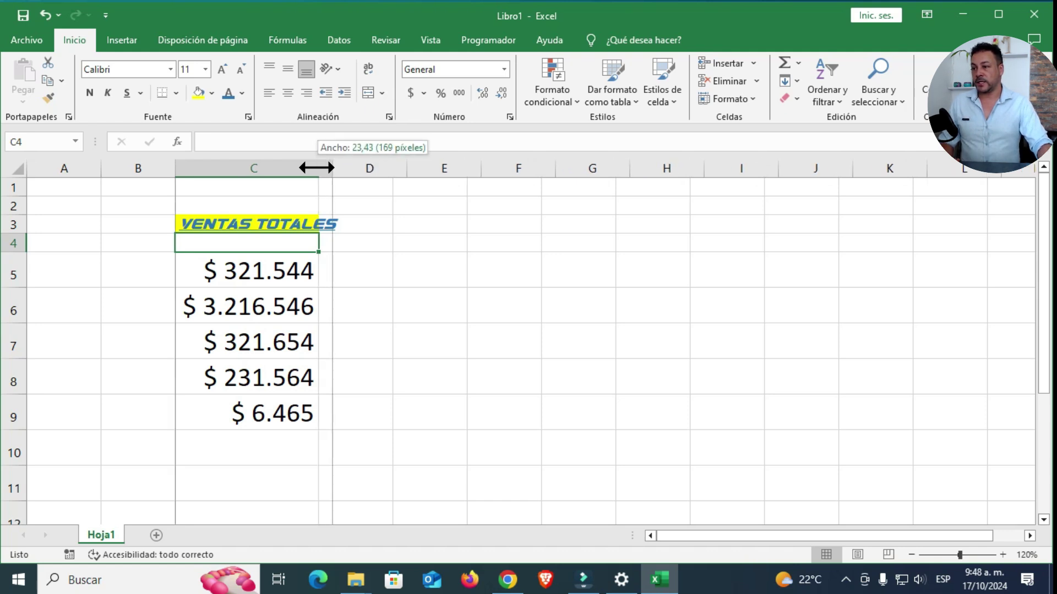
left_click_drag(316, 168, 356, 168)
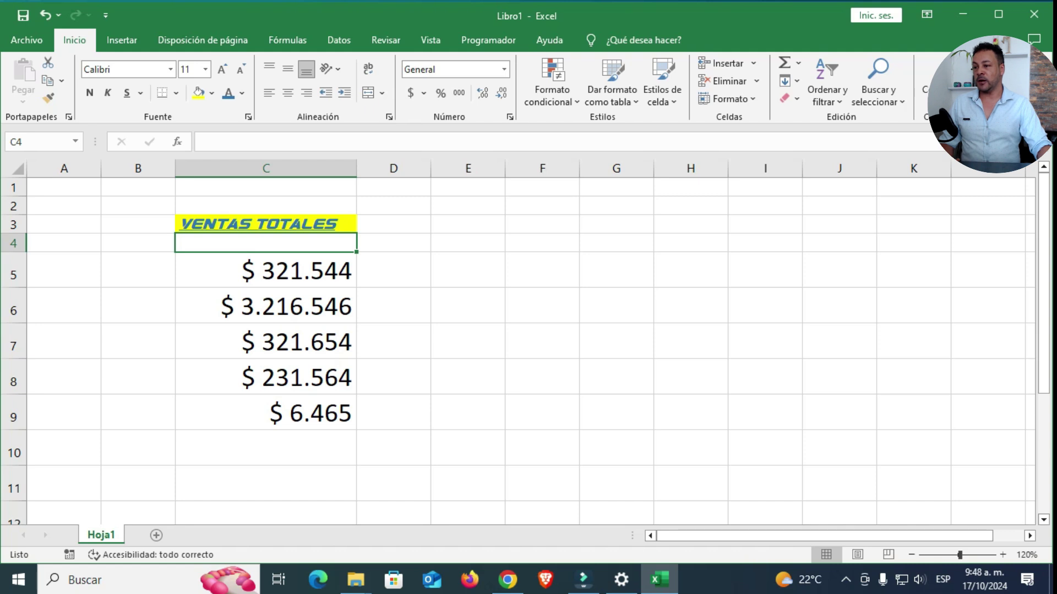
left_click(542, 270)
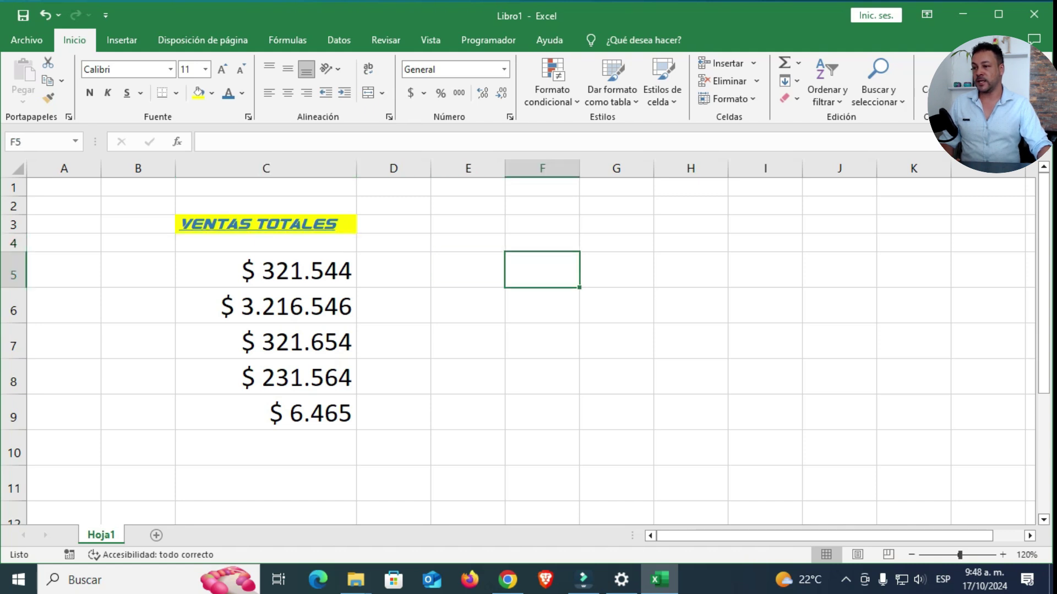
- Apply Todos los bordes (all borders) to cells C4 through C9
left_click_drag(266, 242, 266, 413)
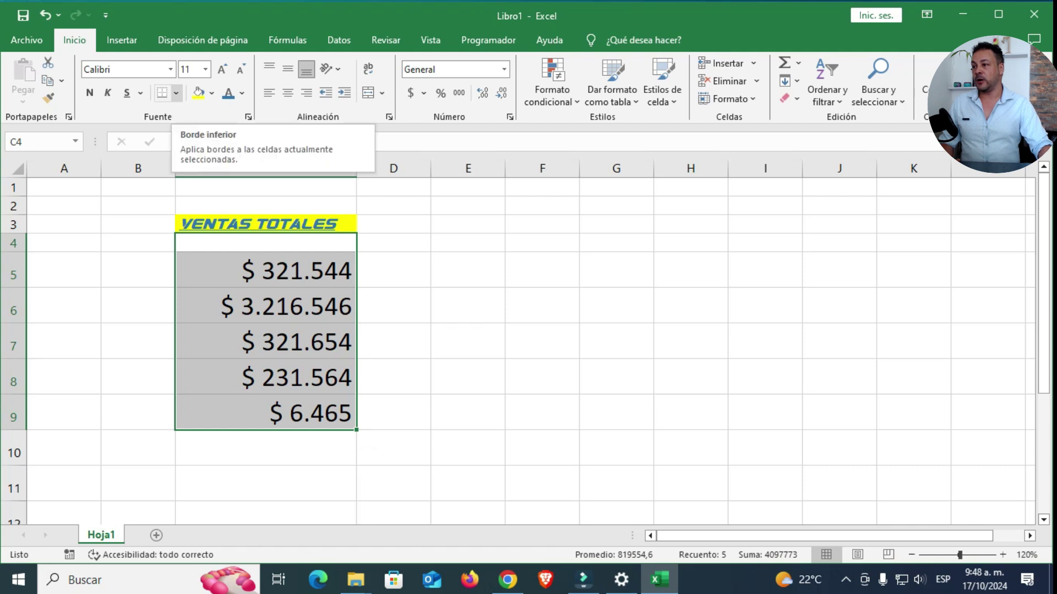
left_click(175, 93)
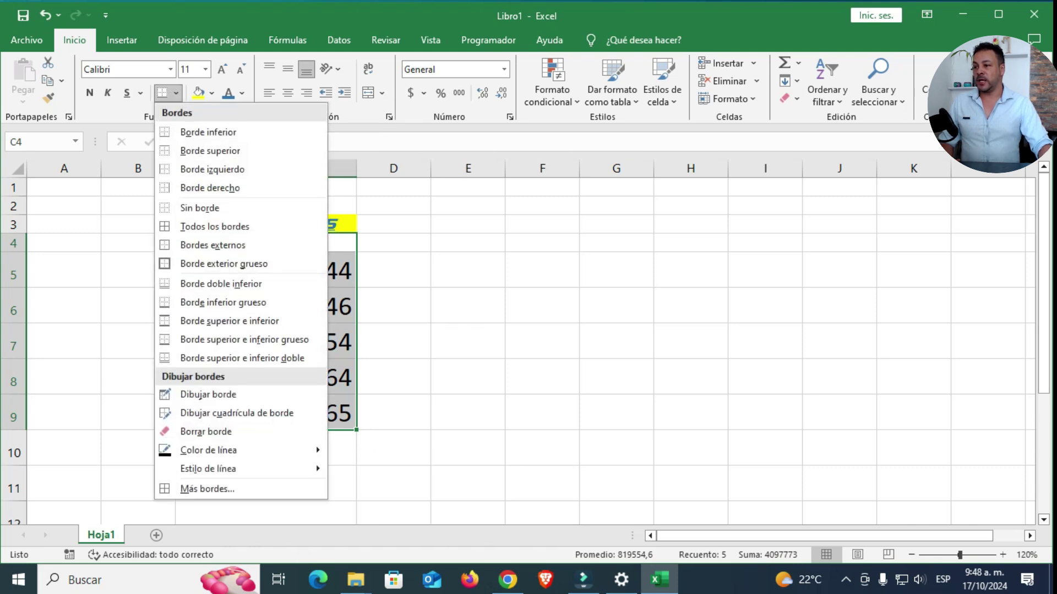
left_click(215, 226)
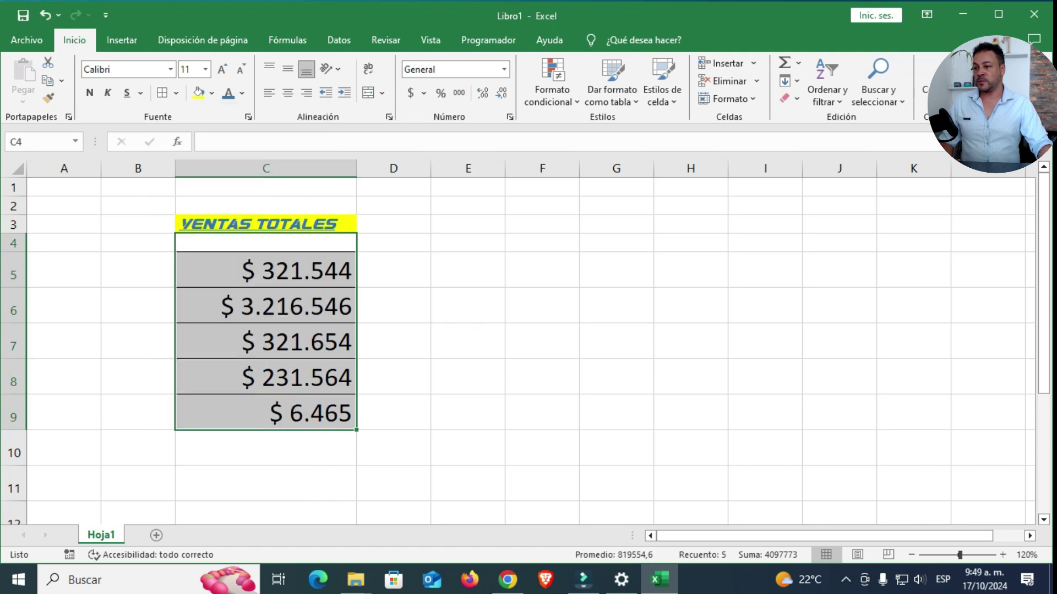
left_click(467, 269)
- Give the amounts in C5:C9 a light orange fill with bold blue text
mouse_move(264, 270)
left_mouse_down()
mouse_move(308, 319)
mouse_move(308, 412)
left_mouse_up()
left_click(467, 270)
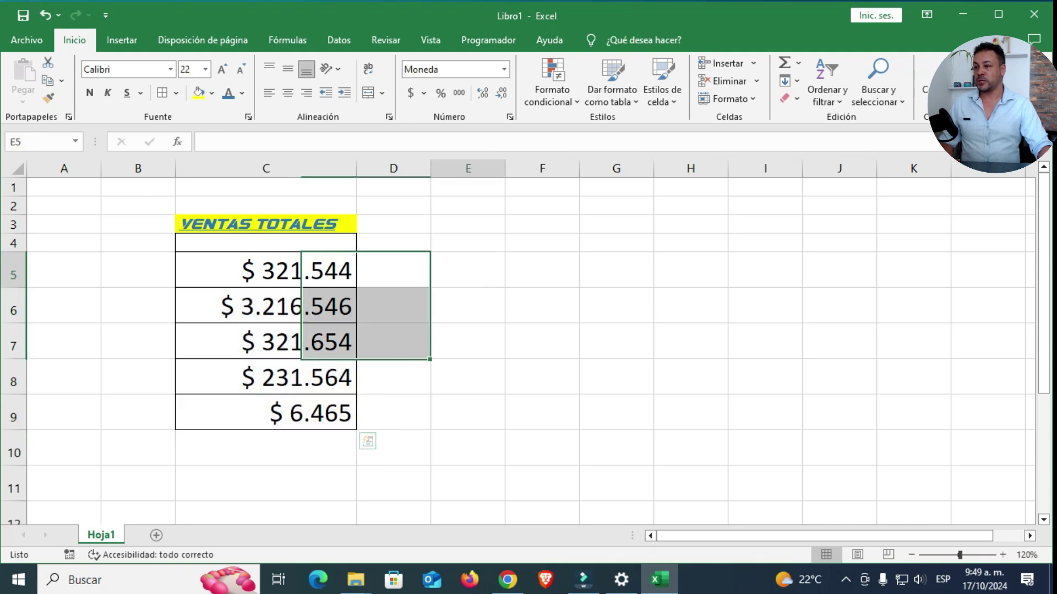
left_click_drag(264, 269, 264, 413)
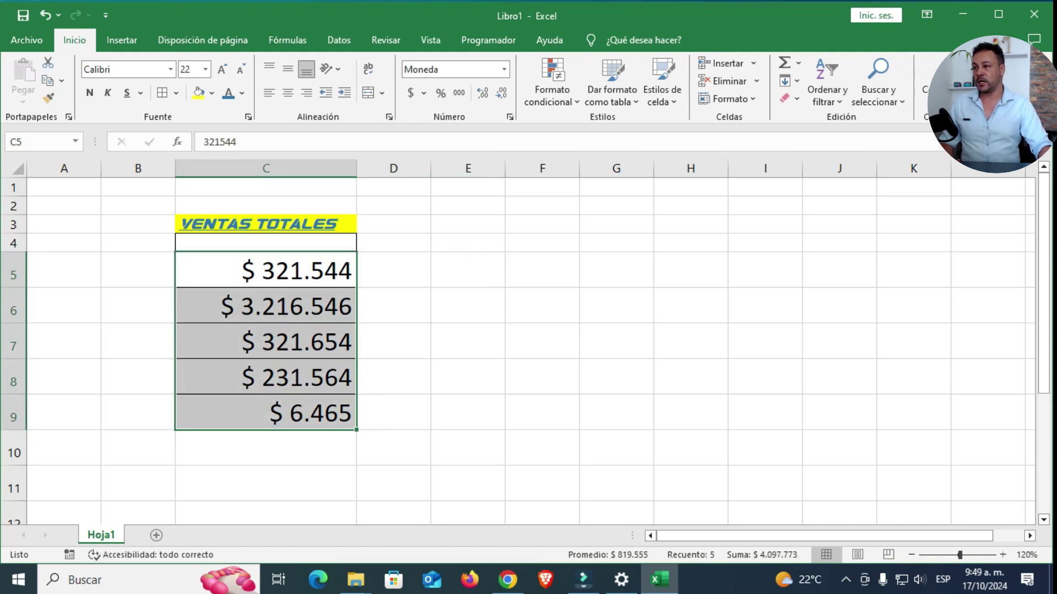
left_click(211, 93)
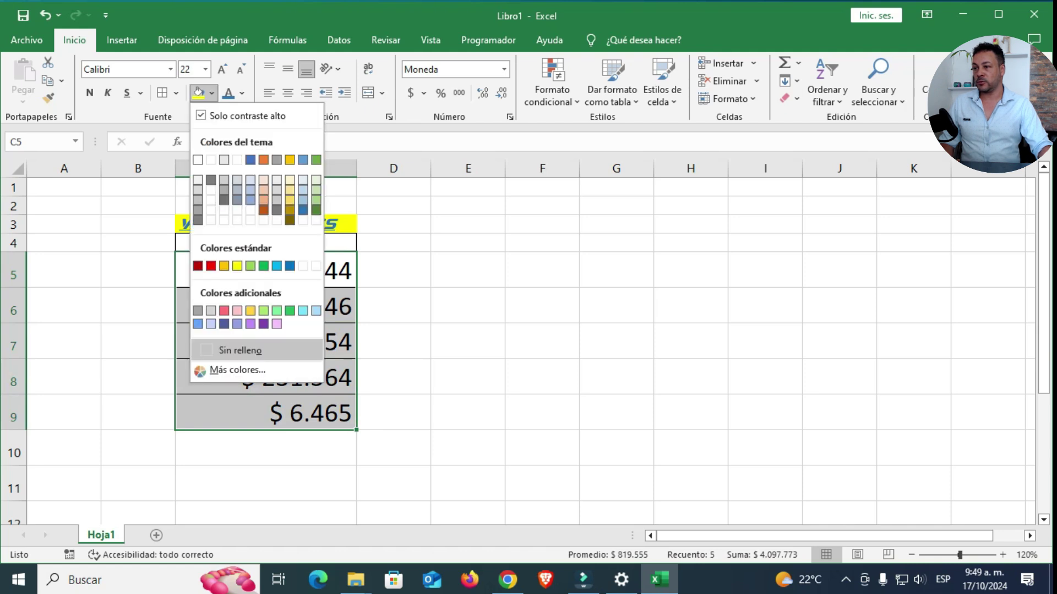
left_click(263, 180)
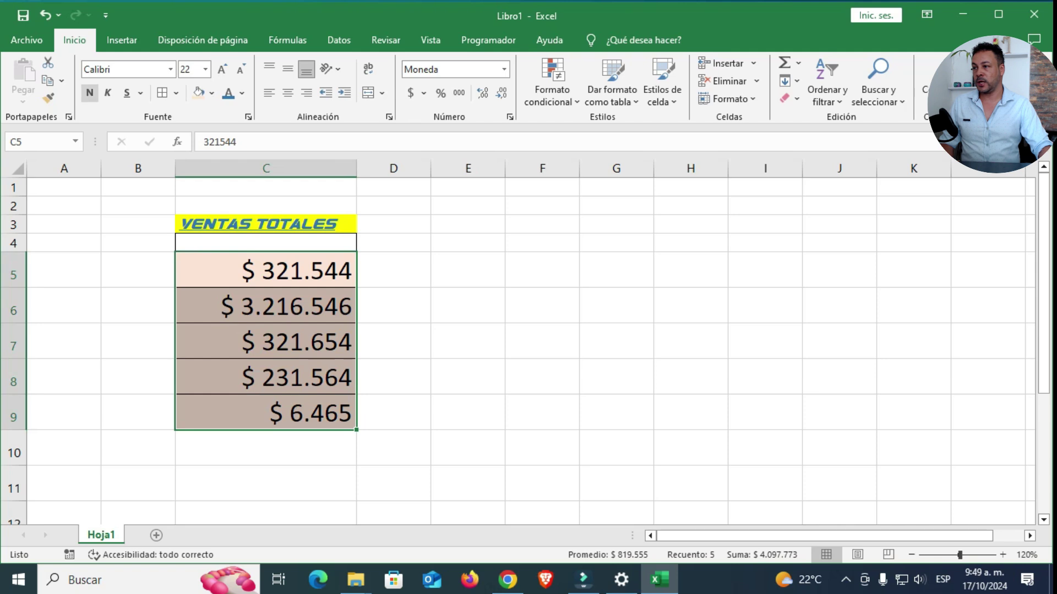
left_click(90, 93)
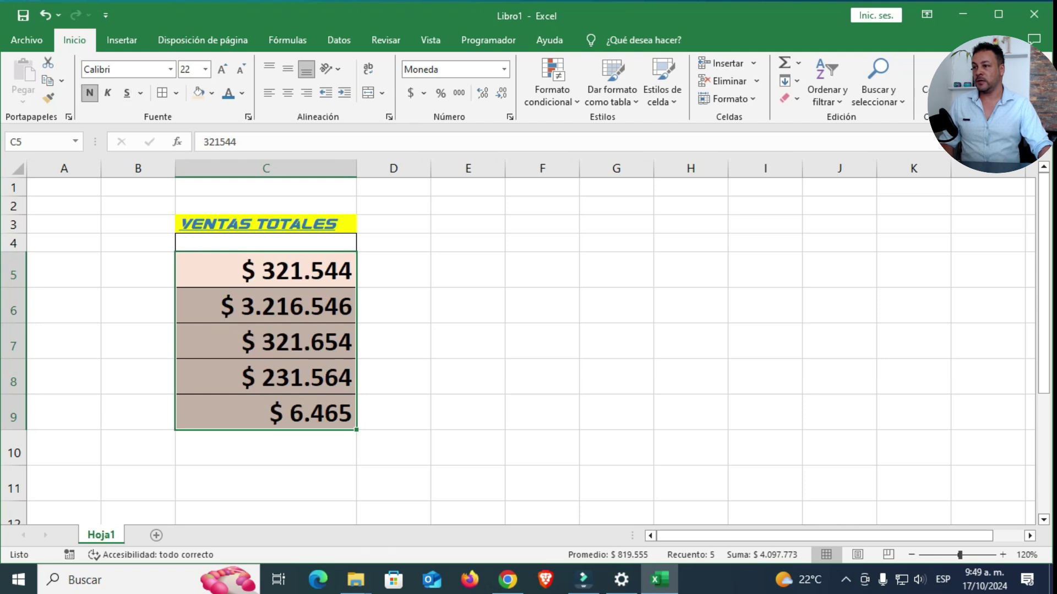
left_click(242, 93)
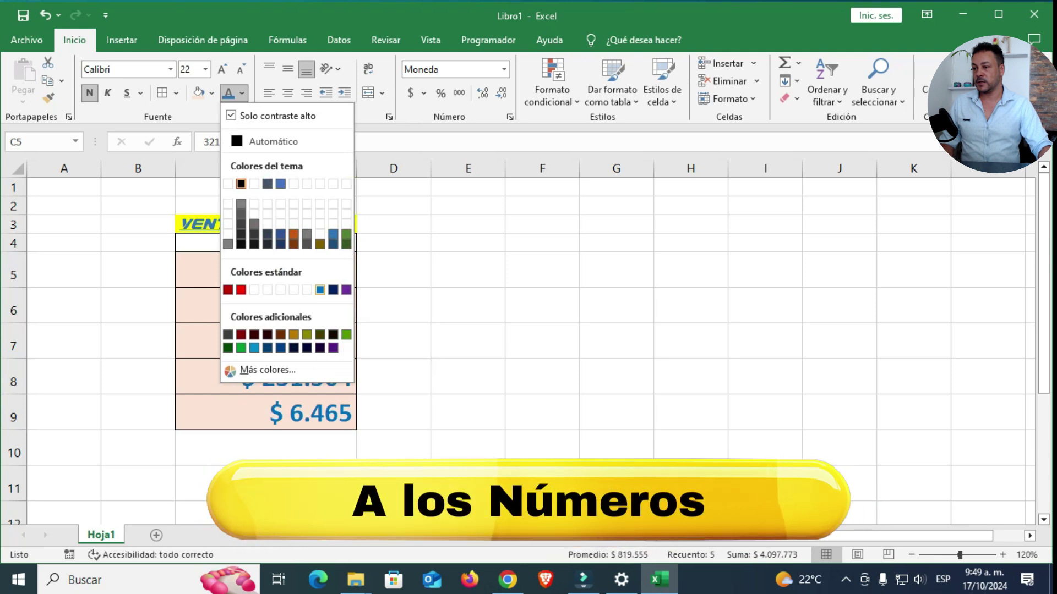
left_click(320, 290)
left_click(468, 269)
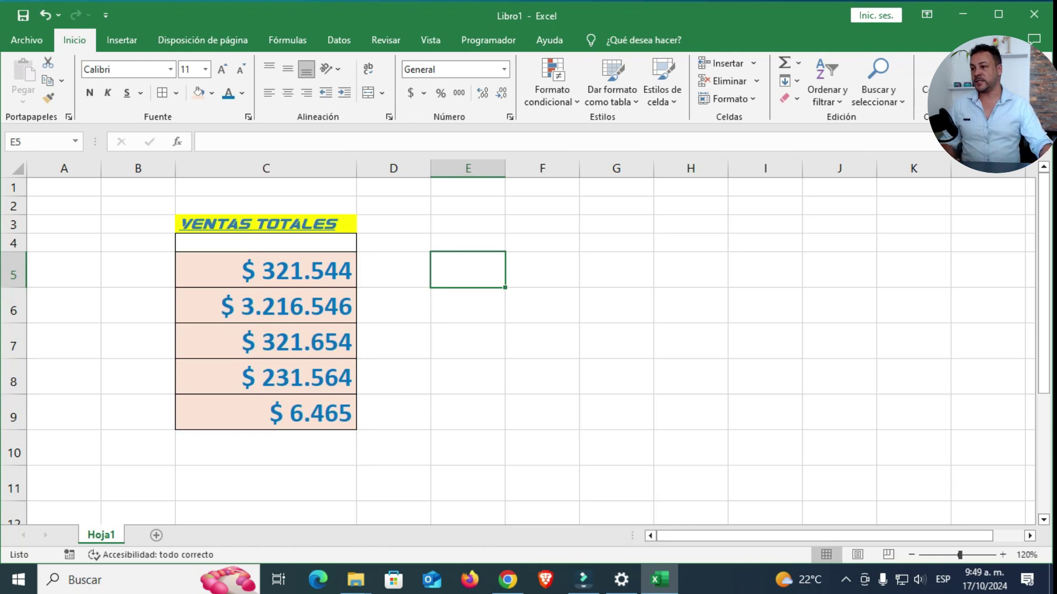
left_click(266, 270)
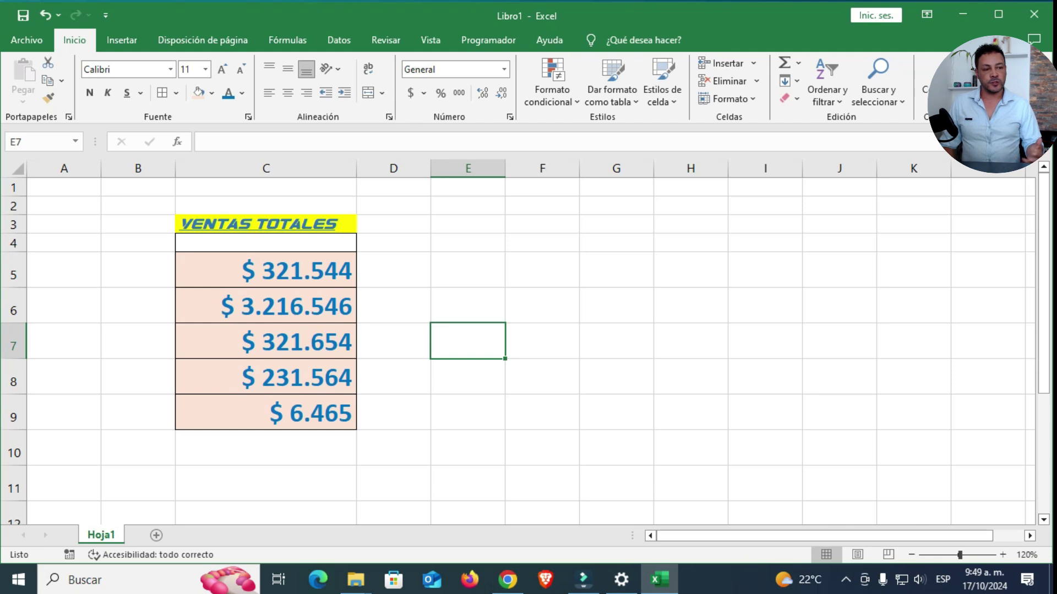
left_click(616, 270)
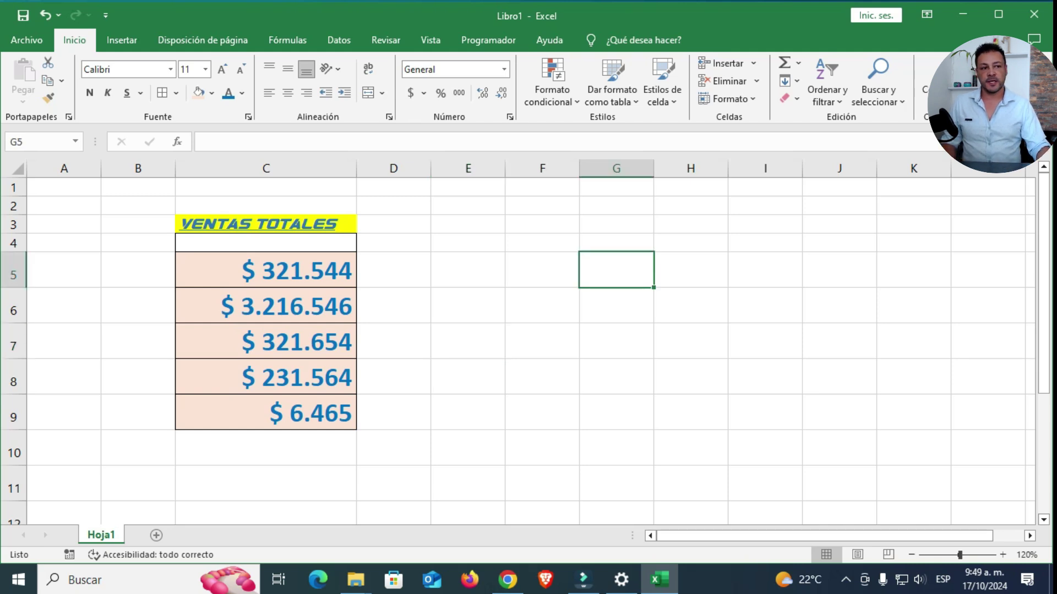
left_click(266, 447)
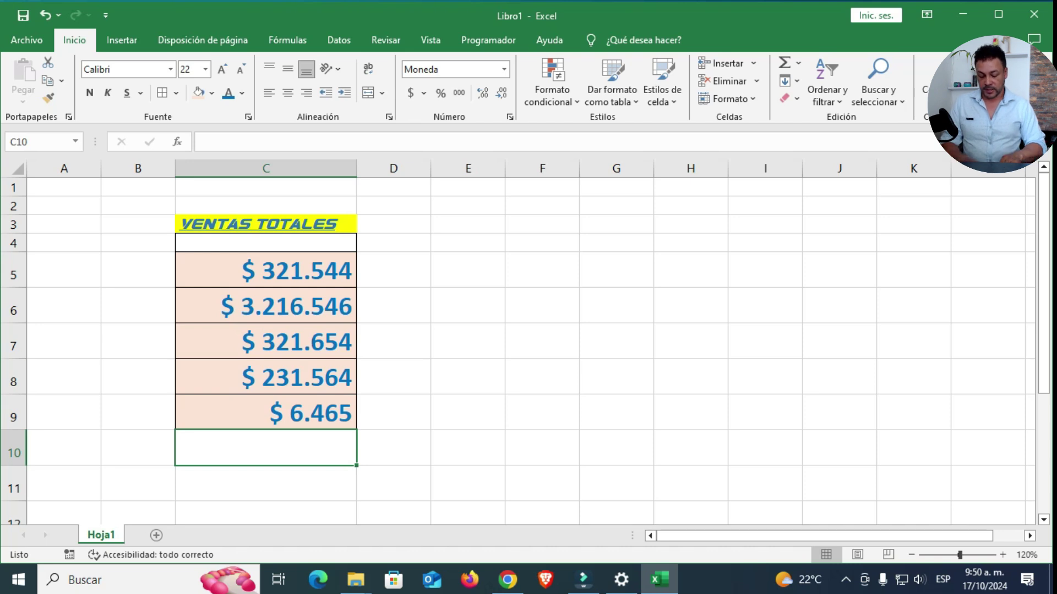
type("=sum")
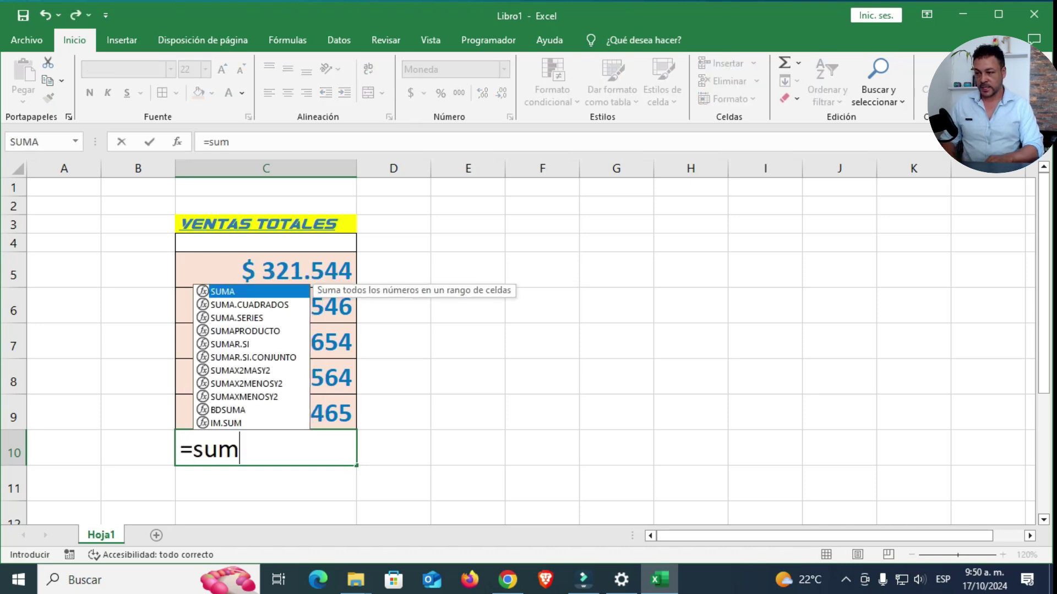
type("a(")
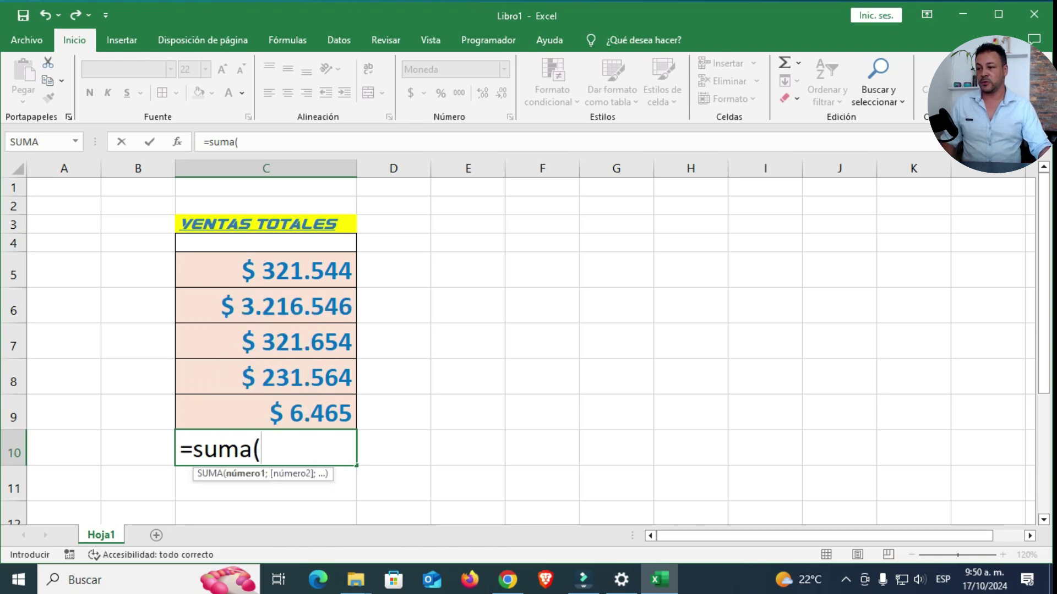
mouse_move(330, 273)
left_mouse_down()
mouse_move(352, 385)
mouse_move(331, 415)
left_mouse_up()
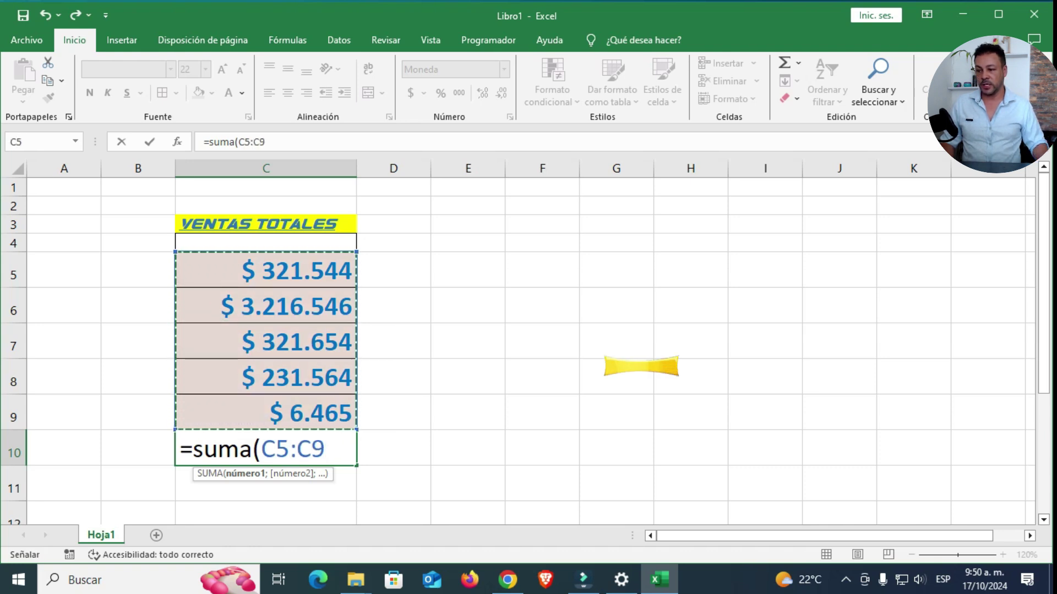
key("Return")
left_click(394, 269)
left_click_drag(297, 270, 297, 412)
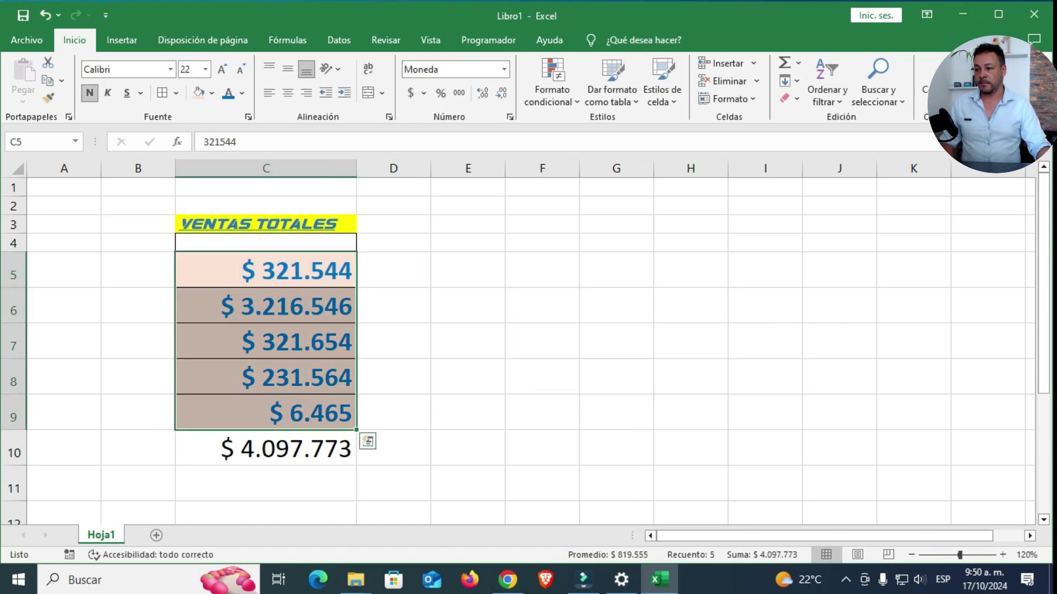
left_click(266, 448)
key("Delete")
key("Delete")
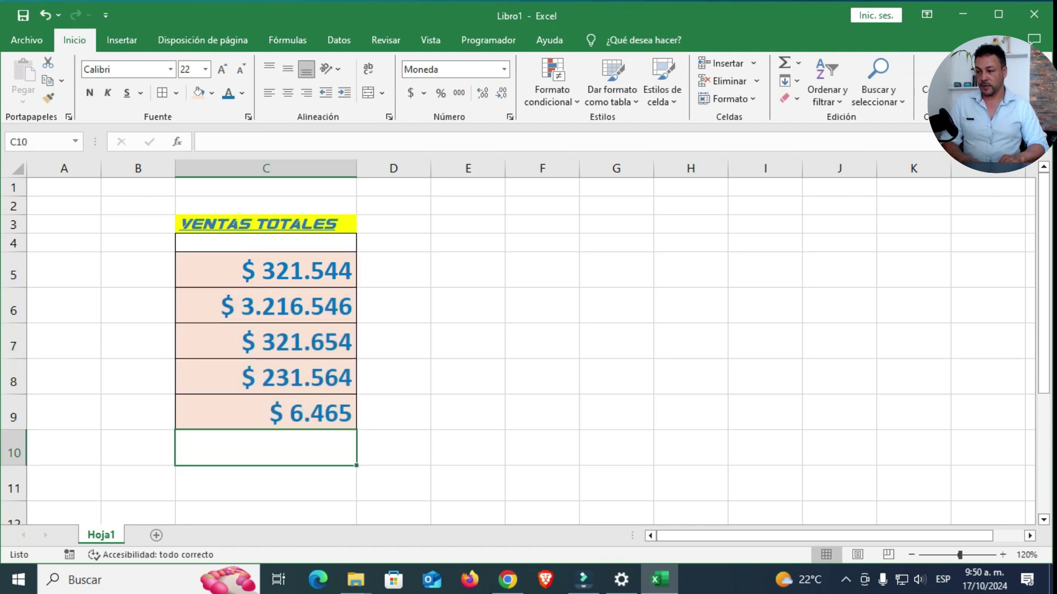
- Enter =SUMA(C5:C9) in C10 so the total reads $ 4.097.773
type("=")
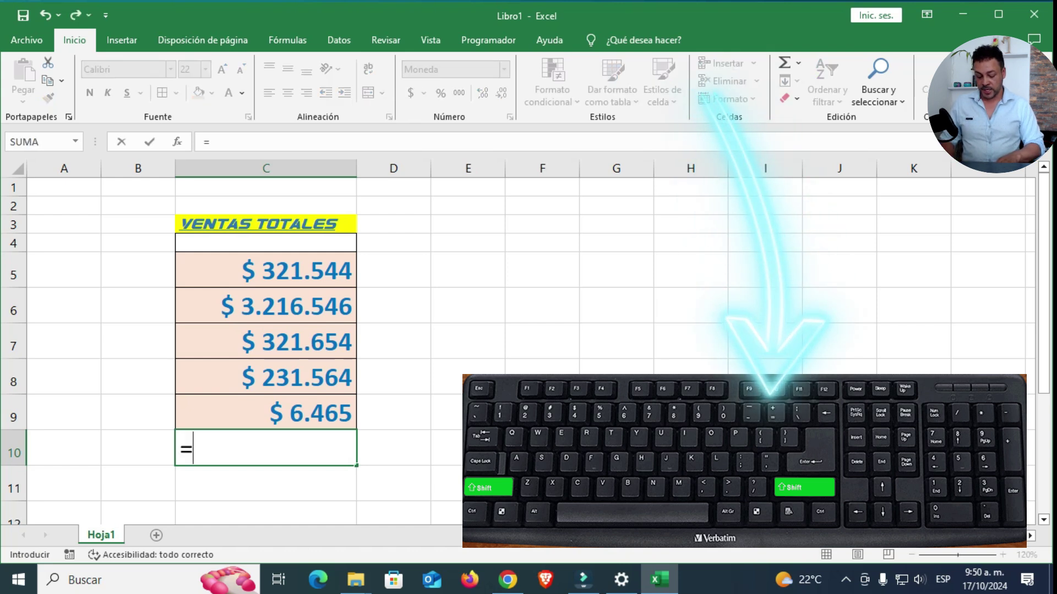
type("sum")
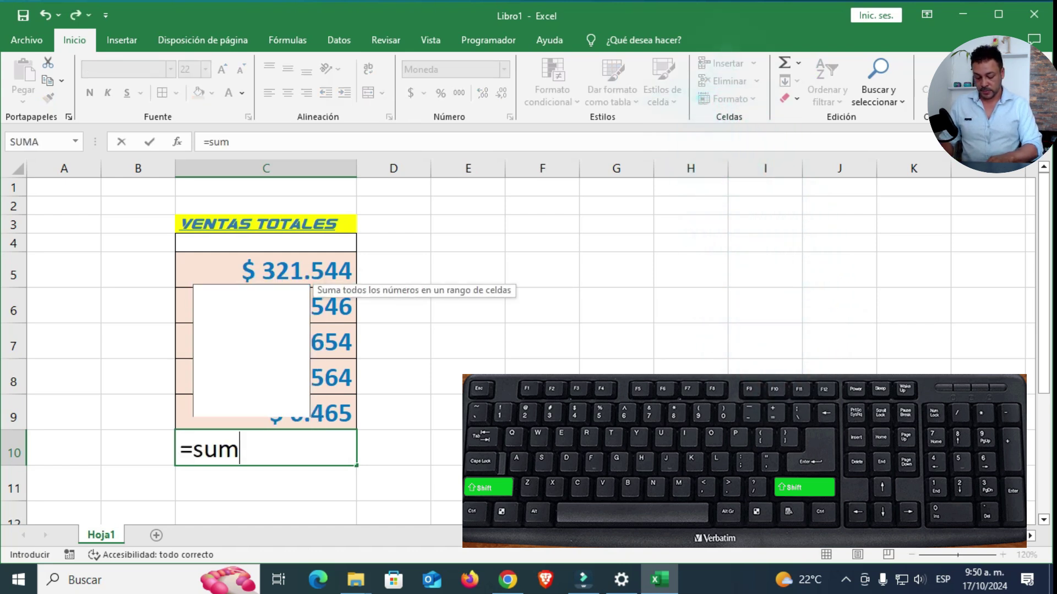
type("a")
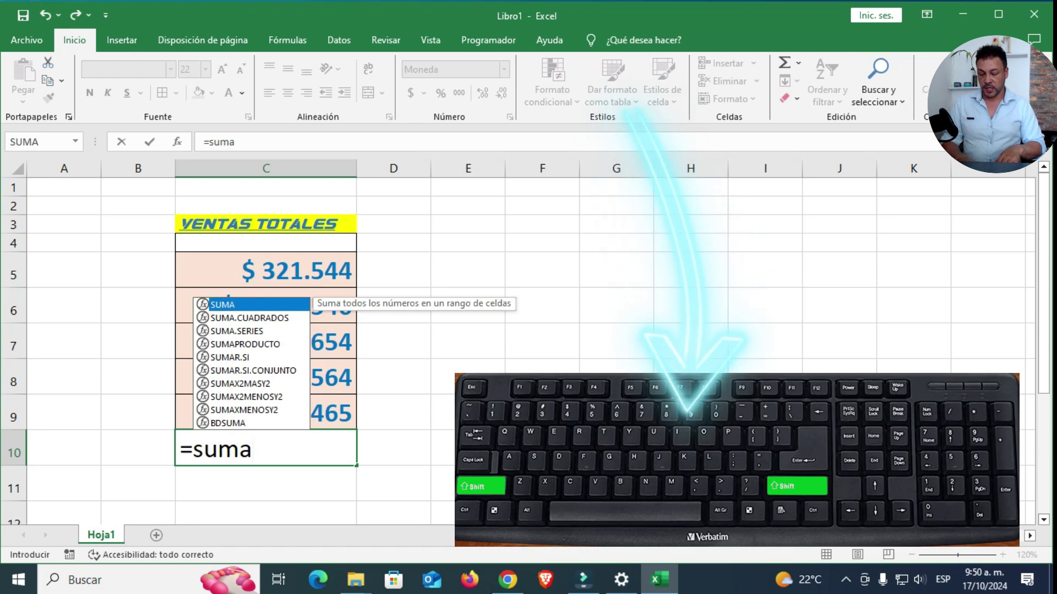
type("(")
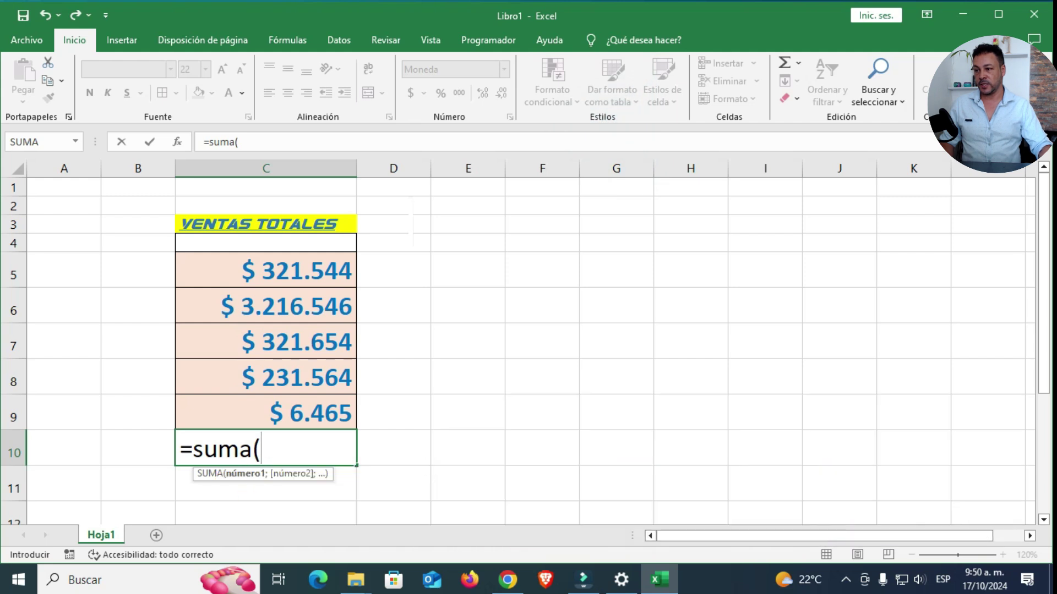
left_click_drag(266, 270, 308, 419)
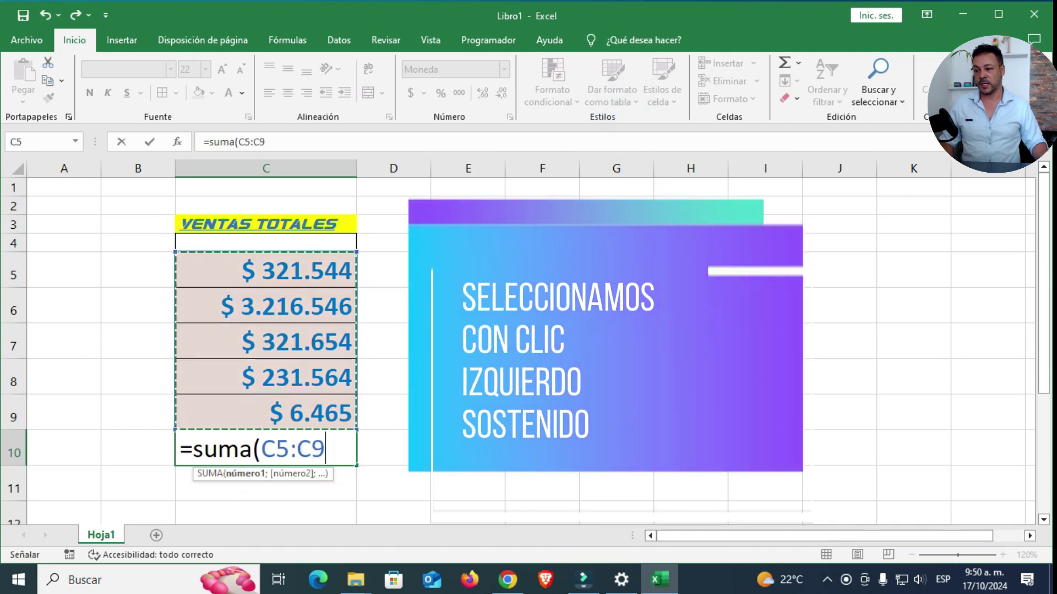
key("Return")
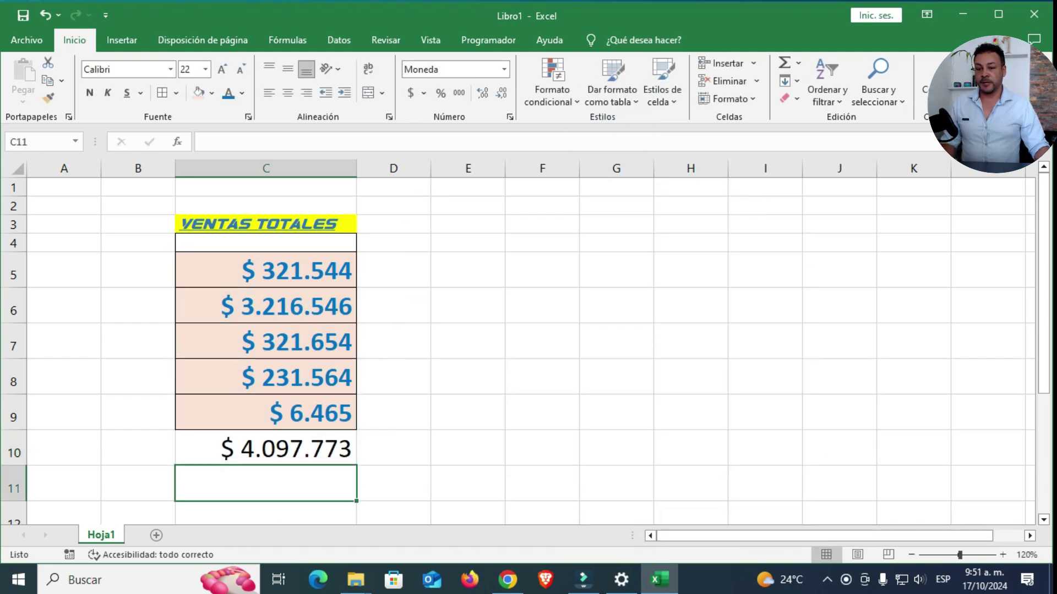
- At 80% zoom, select the sales amounts and total C5:C10 and open their context menu
left_click(911, 554)
left_click(911, 555)
left_click(911, 555)
left_click(911, 554)
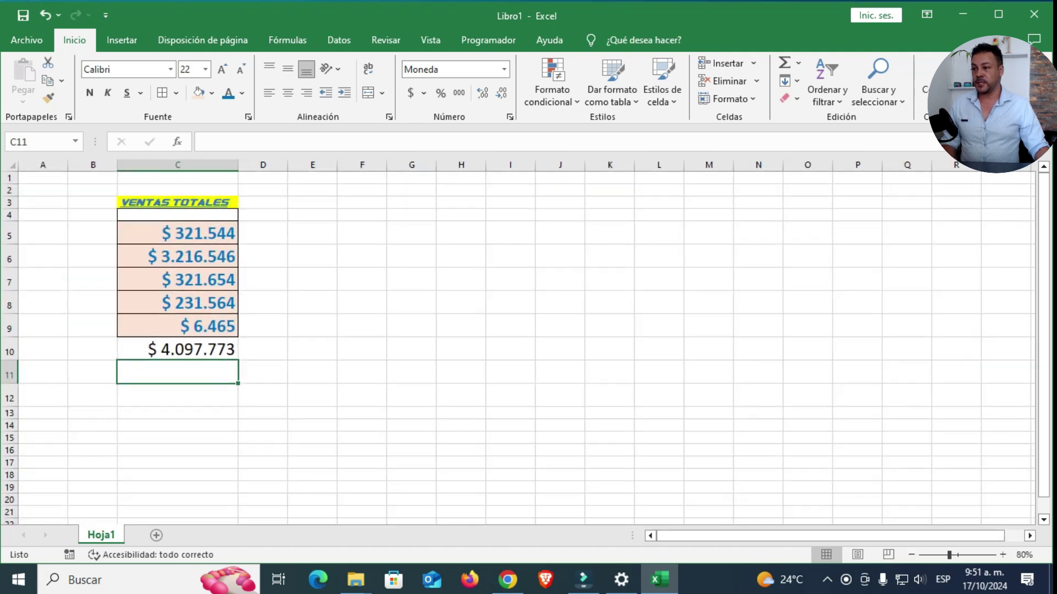
left_click(361, 279)
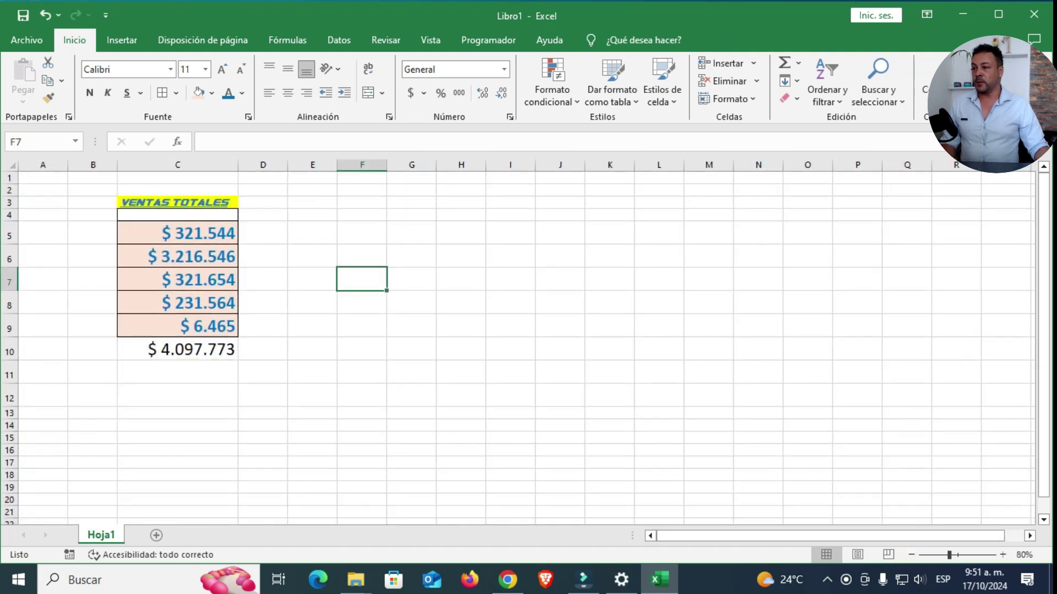
left_click(178, 233)
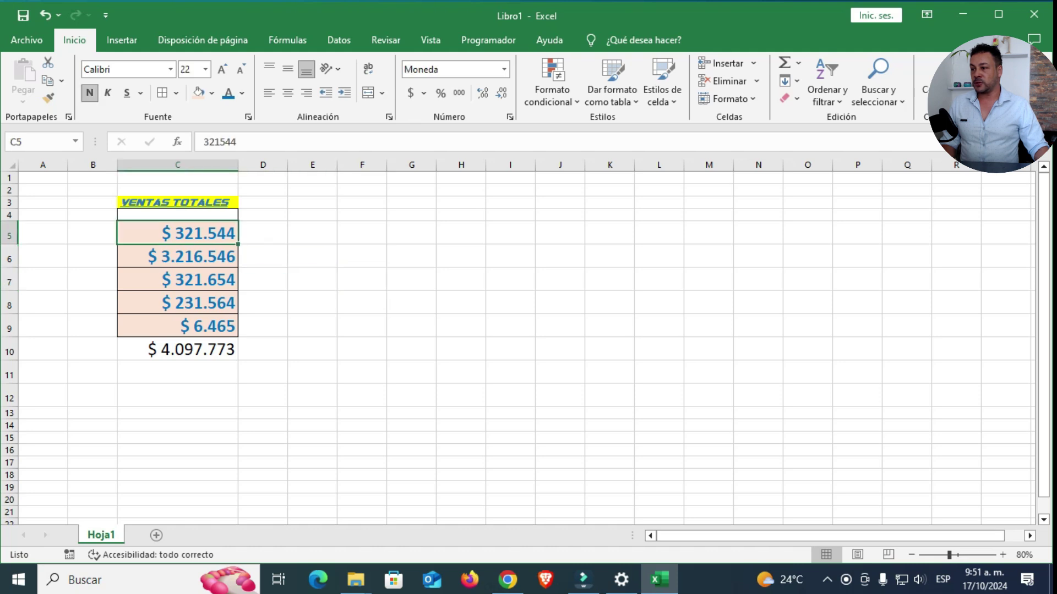
left_click_drag(177, 236, 177, 350)
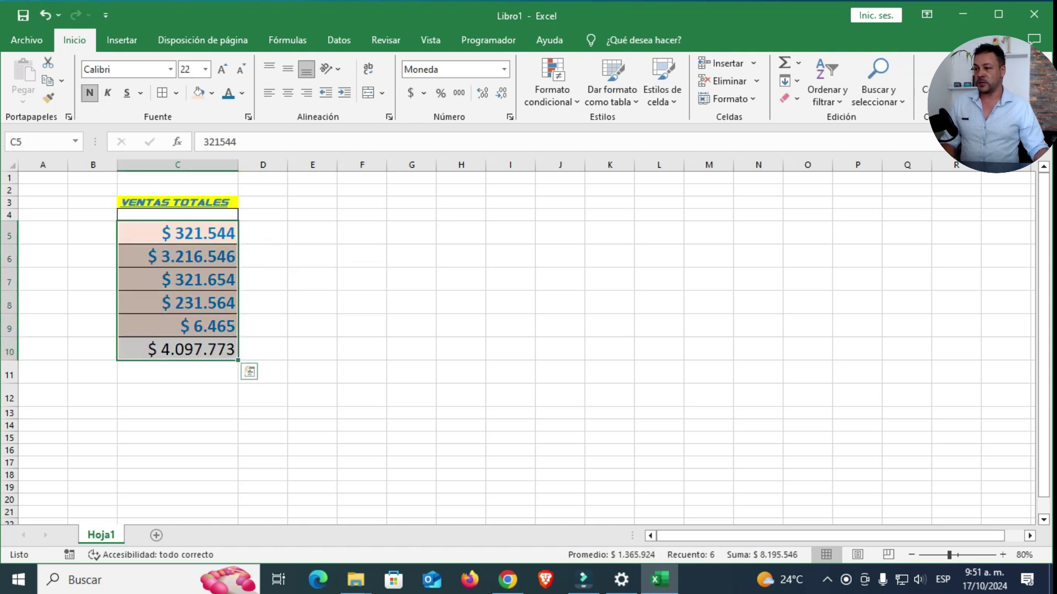
right_click(215, 330)
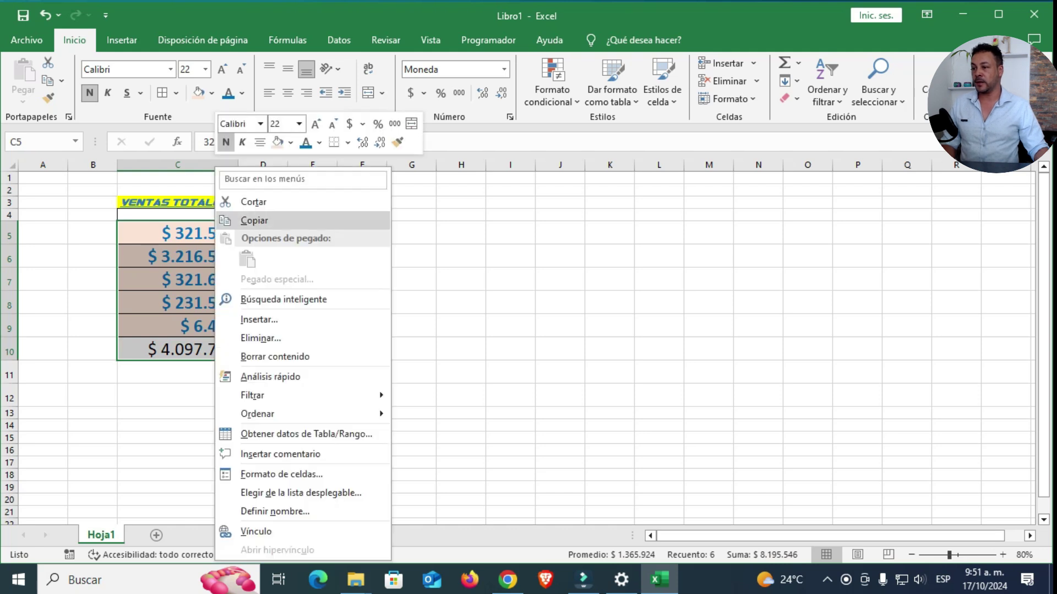
- Copy C5:C10 and paste it with its formatting and total starting at E5
left_click(253, 220)
left_click(313, 233)
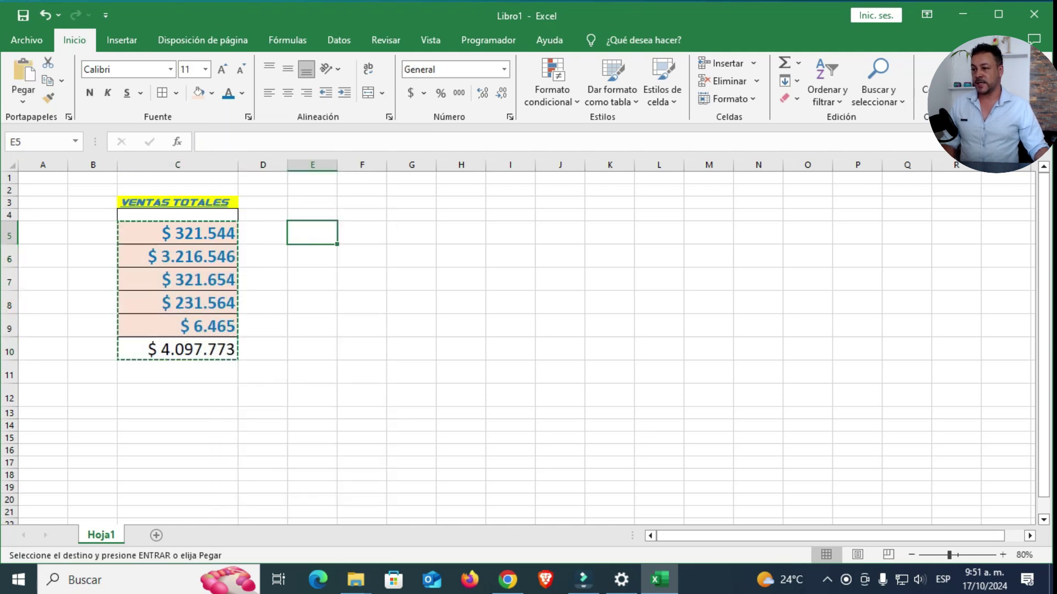
right_click(312, 232)
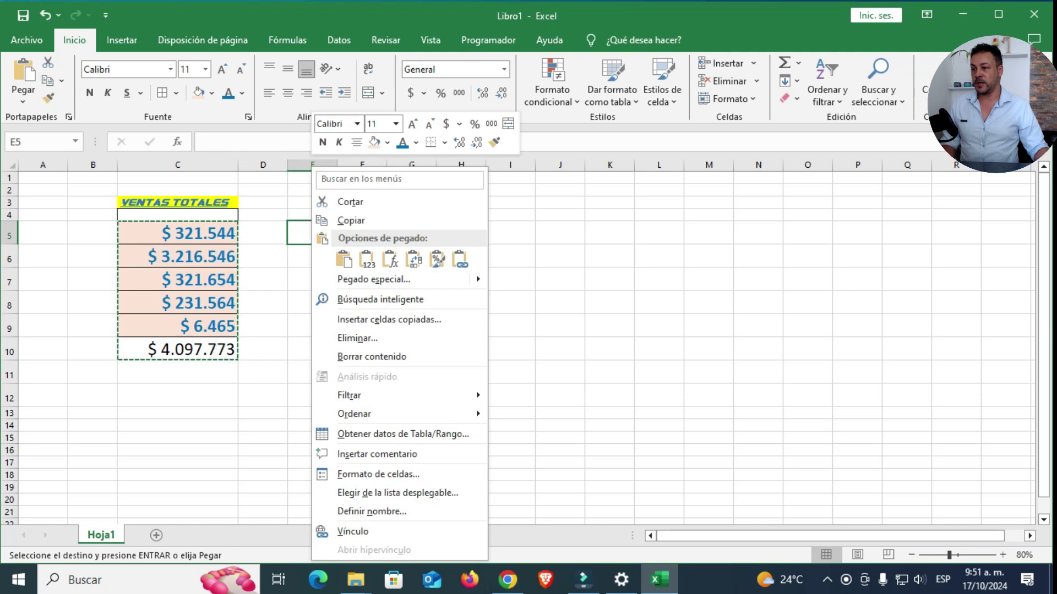
left_click(344, 259)
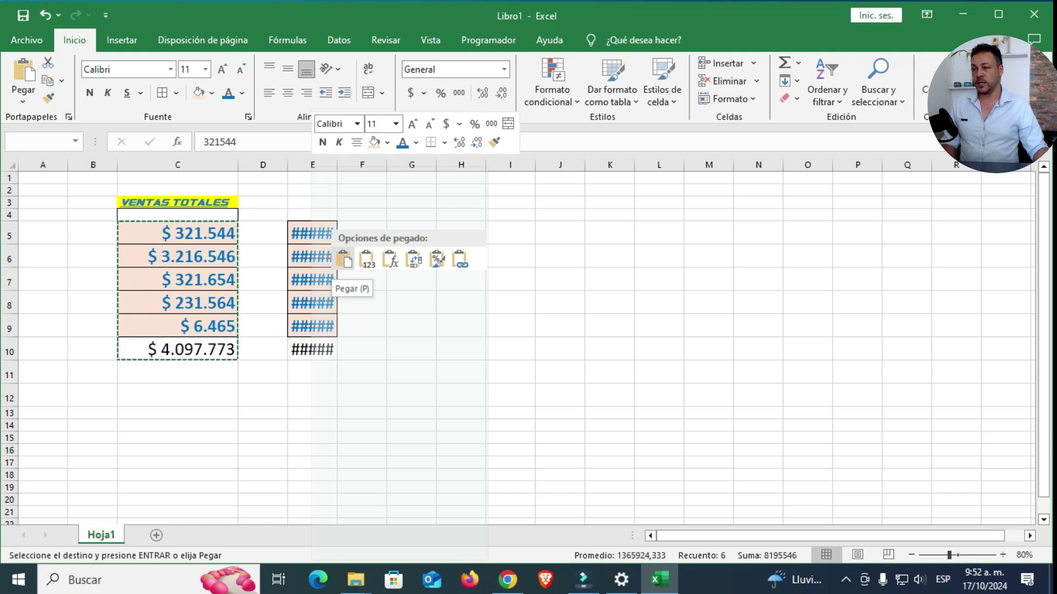
left_click(343, 259)
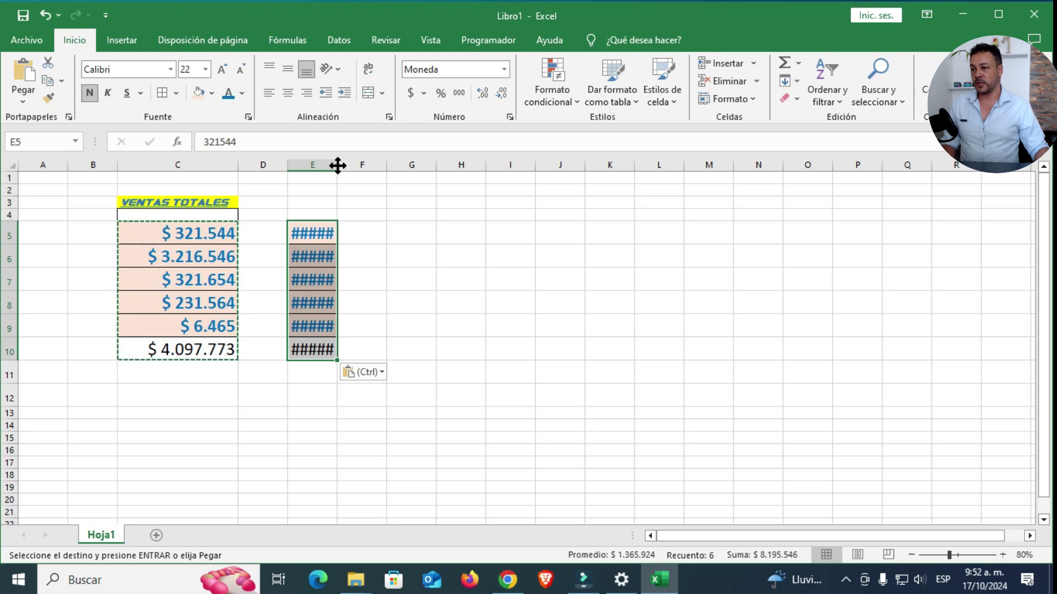
- Widen column E to fit its amounts and give the C10 and E10 totals a yellow fill
left_click_drag(337, 165, 396, 165)
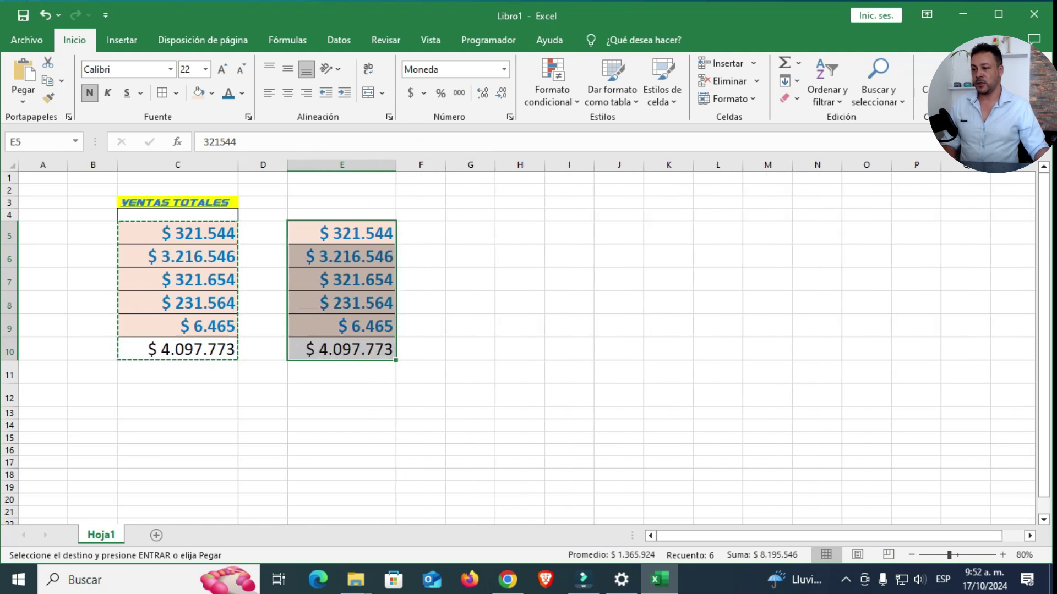
left_click(470, 372)
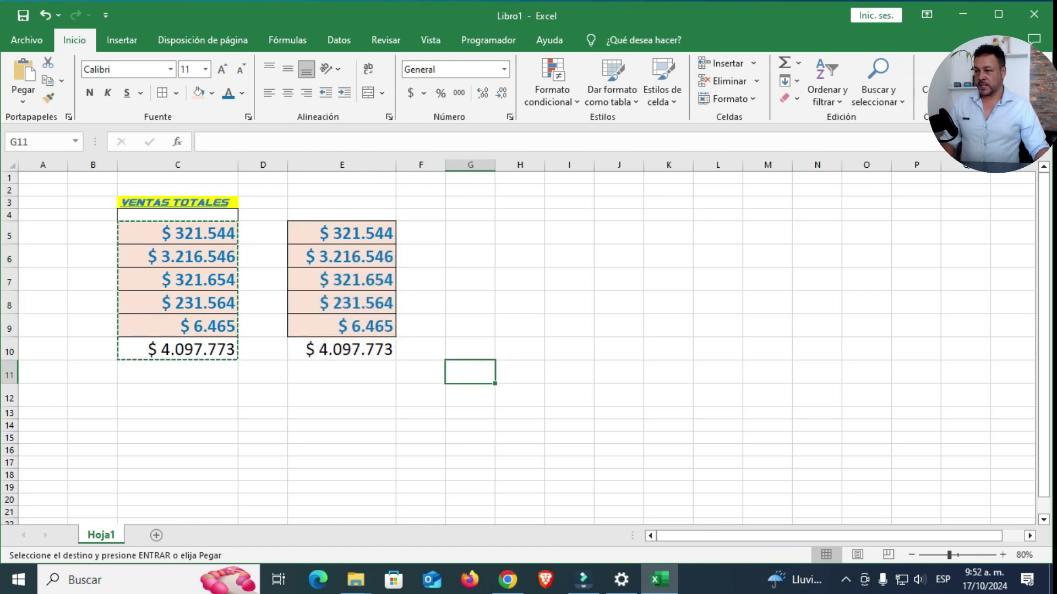
left_click_drag(234, 234, 234, 324)
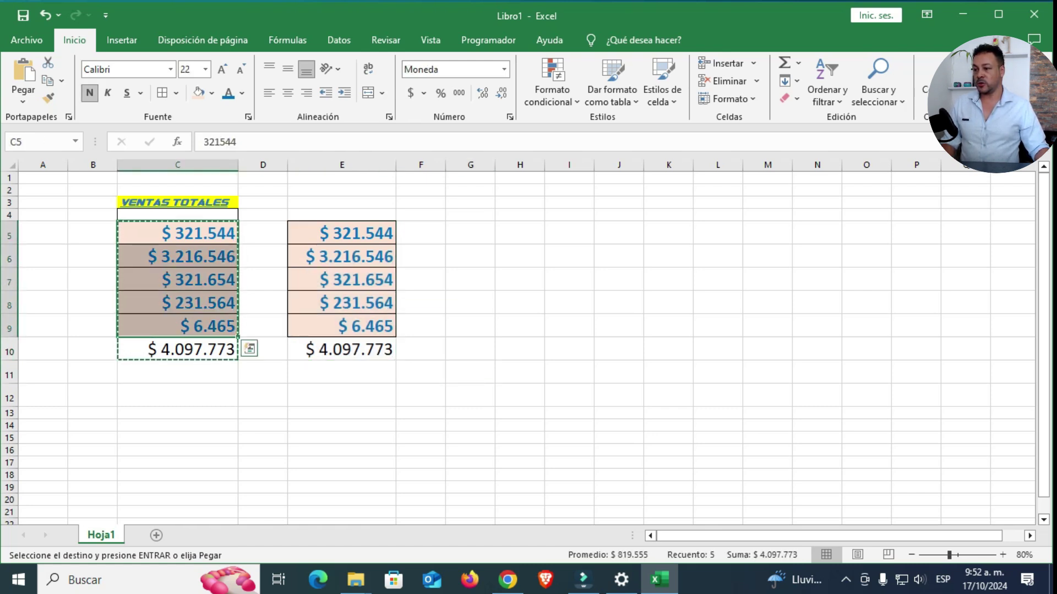
left_click(177, 349)
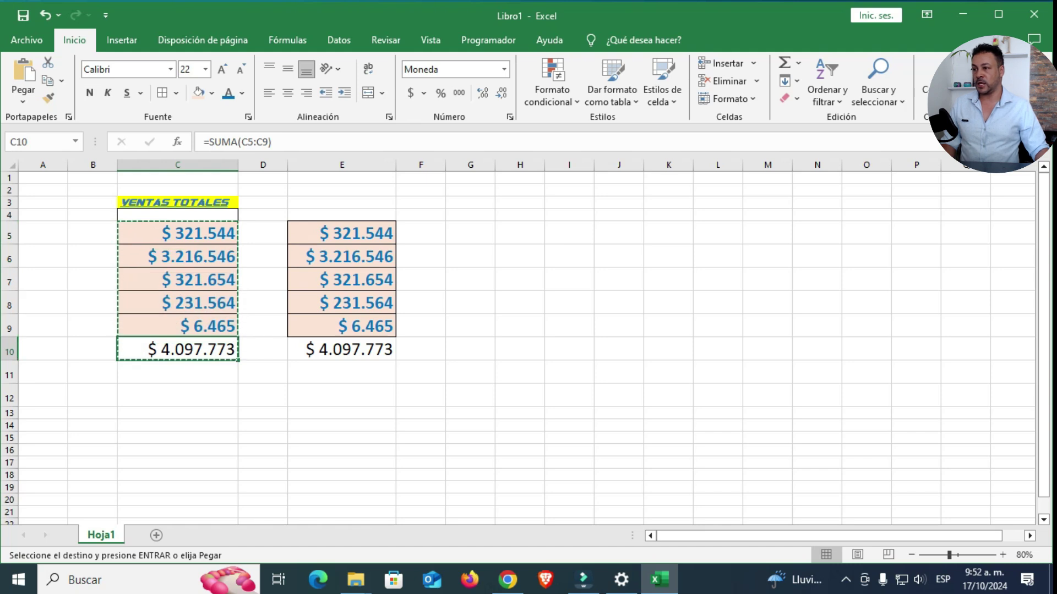
left_click(212, 93)
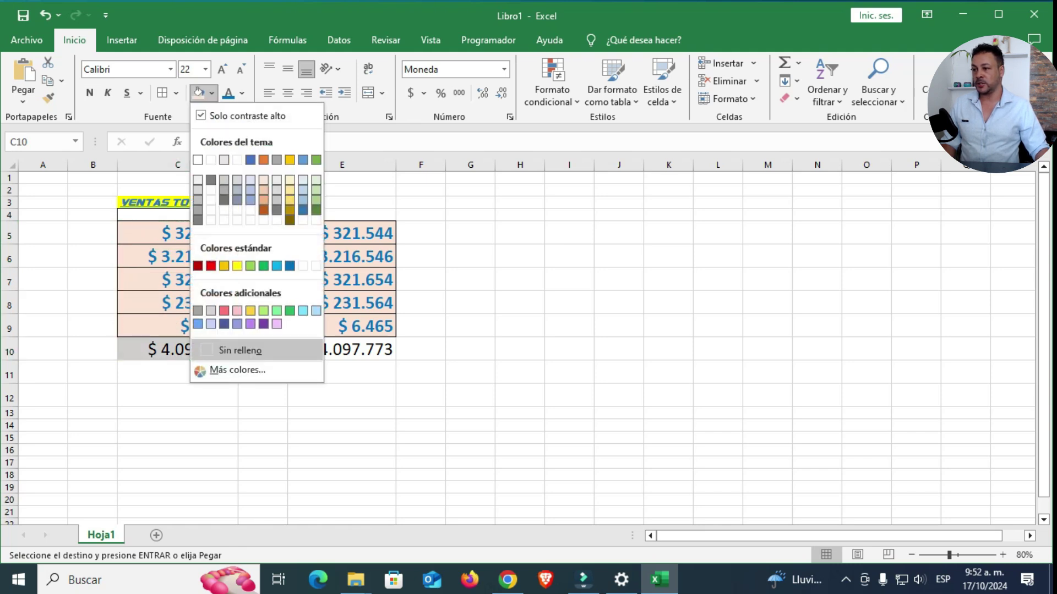
left_click(237, 266)
left_click(341, 349)
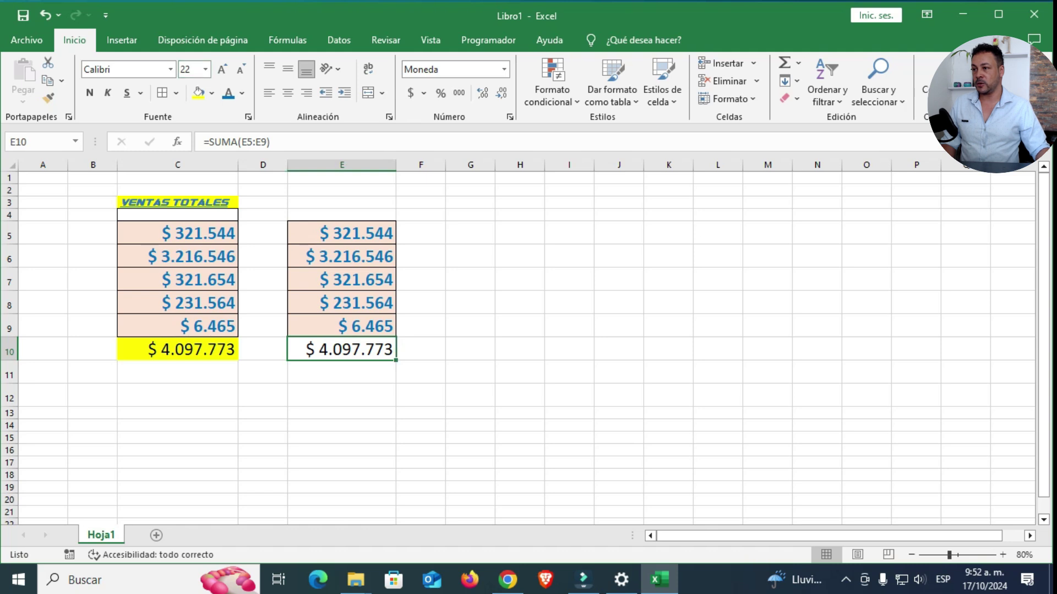
left_click(198, 93)
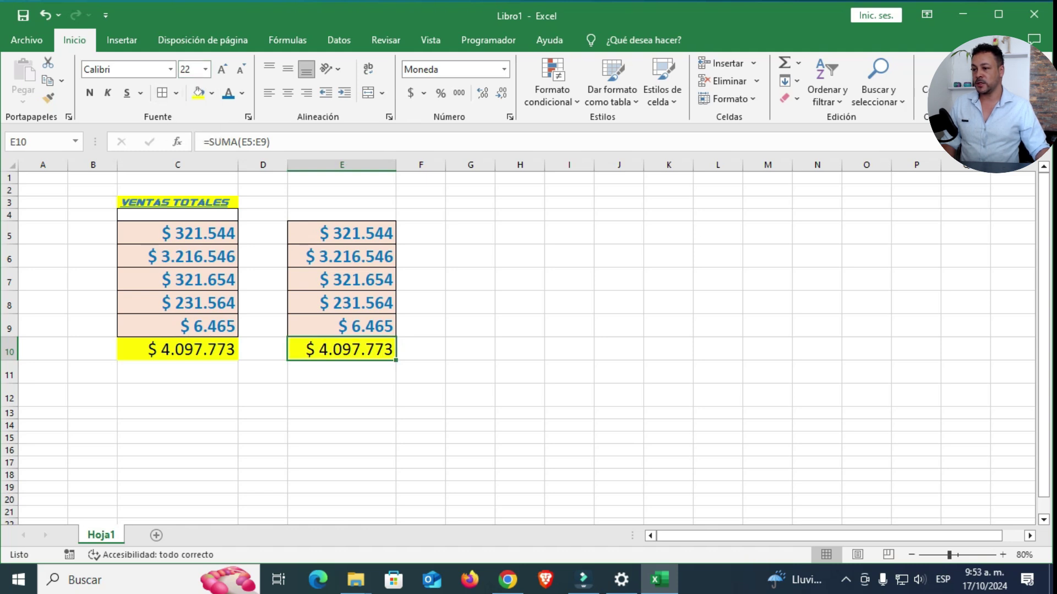
left_click(177, 349)
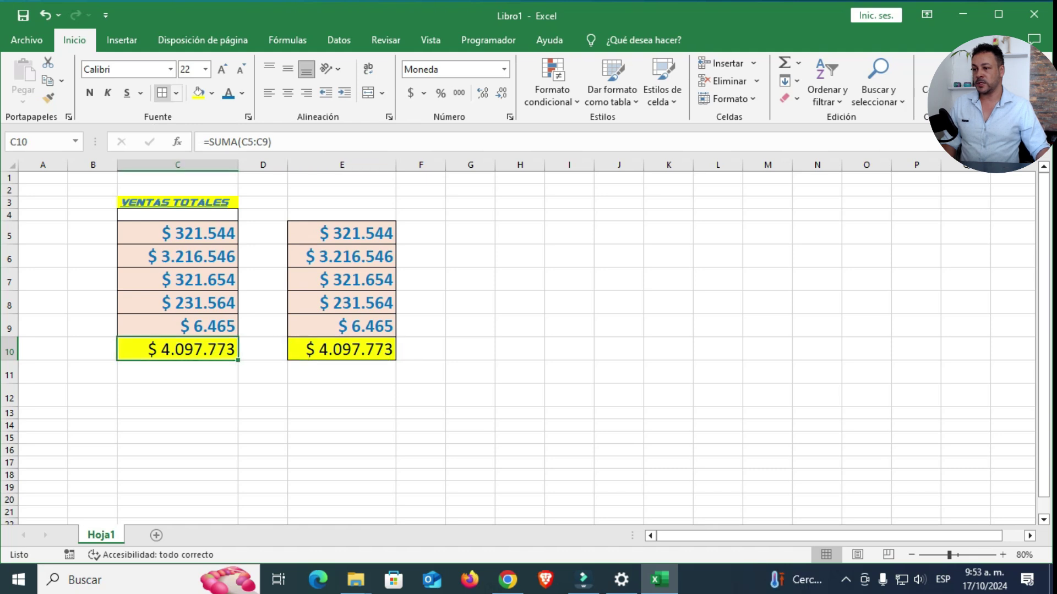
- Enter 56.645, 356, 23131 and 64656546 into E5, E6, E8 and E9
left_click(341, 233)
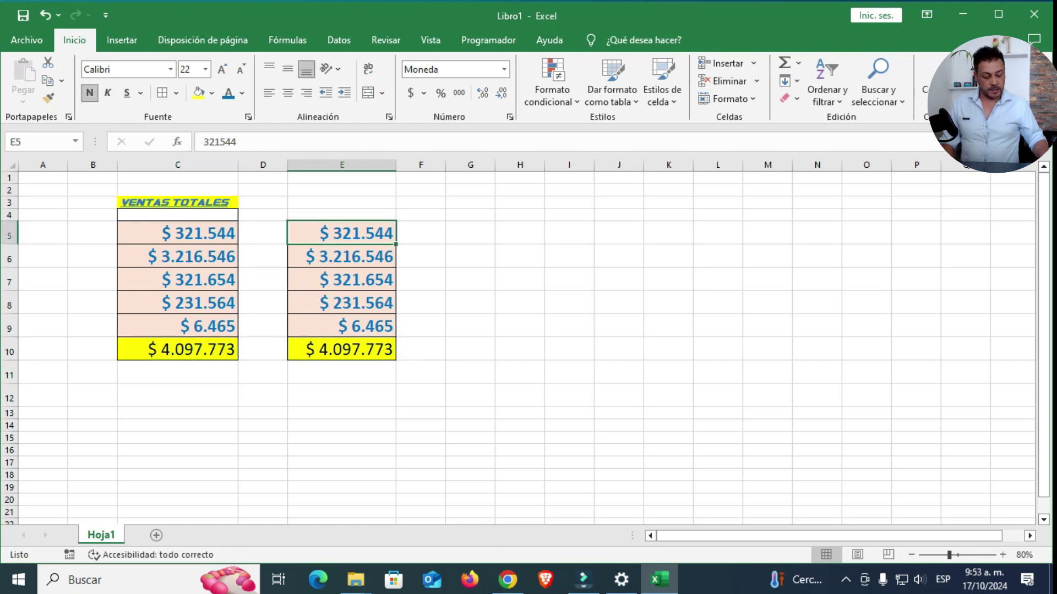
type("56.645")
key("Return")
type("356")
key("Return")
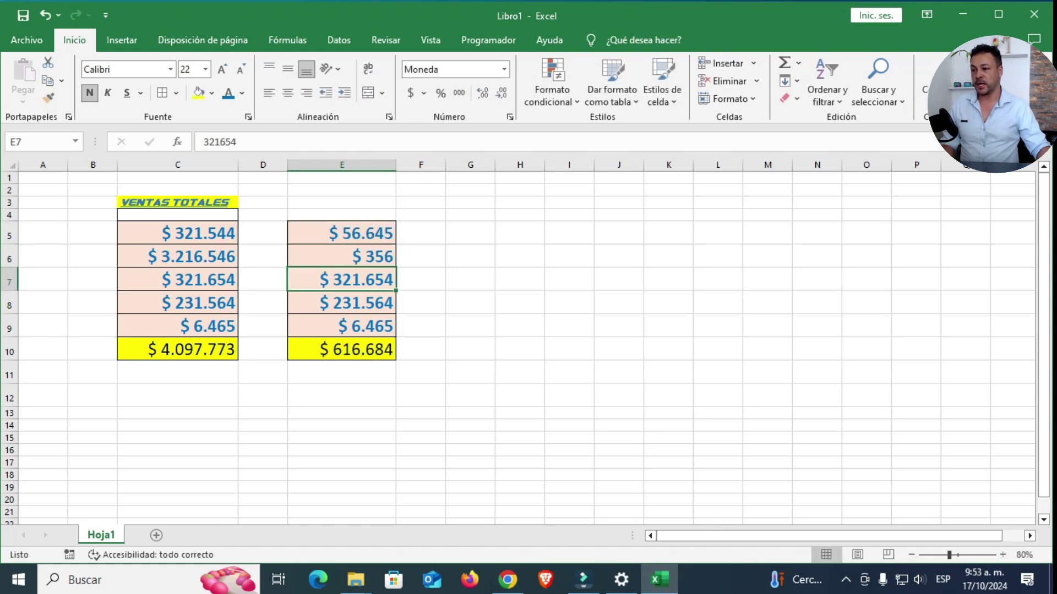
left_click(342, 302)
type("23131")
key("Return")
type("6465")
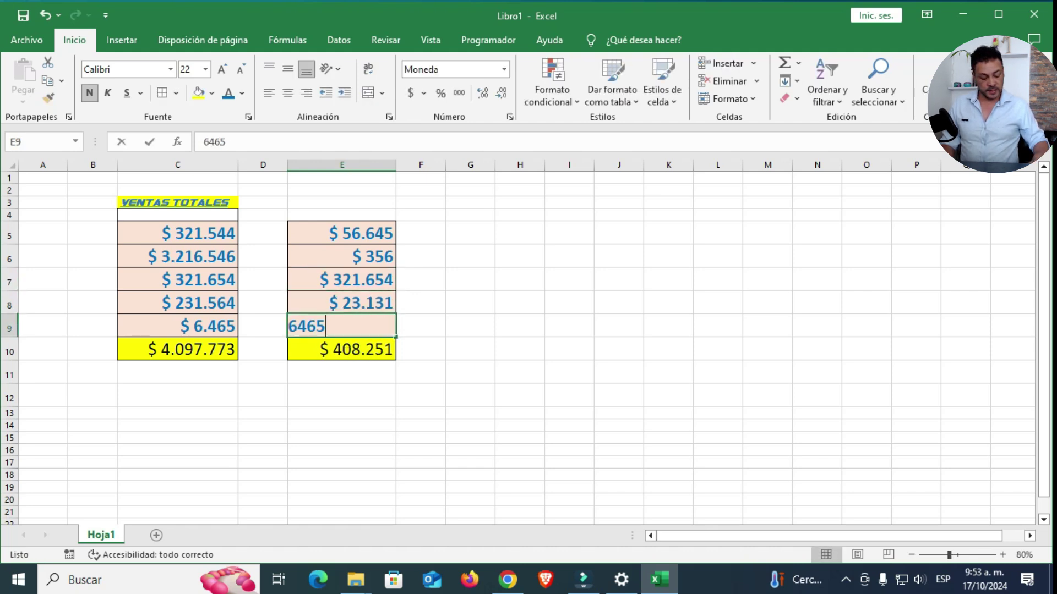
type("6546")
key("Return")
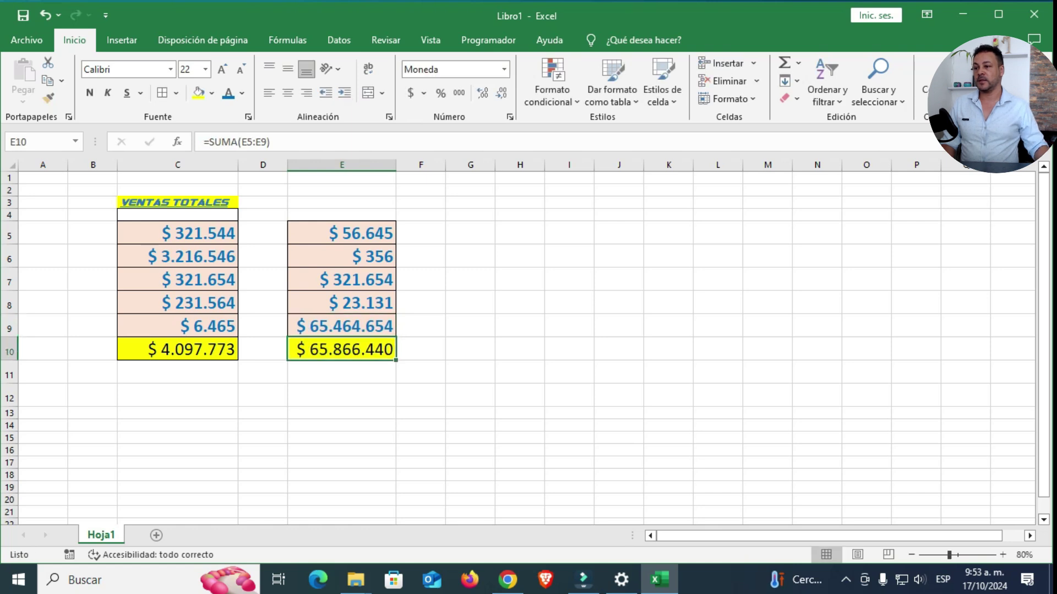
key("alt+b")
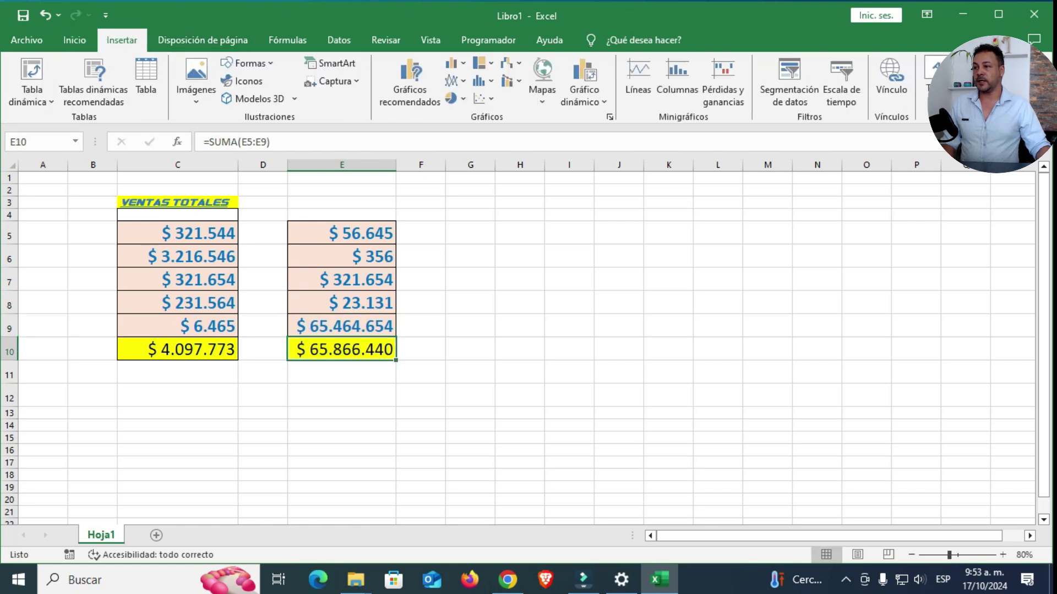
key("Right")
key("Right")
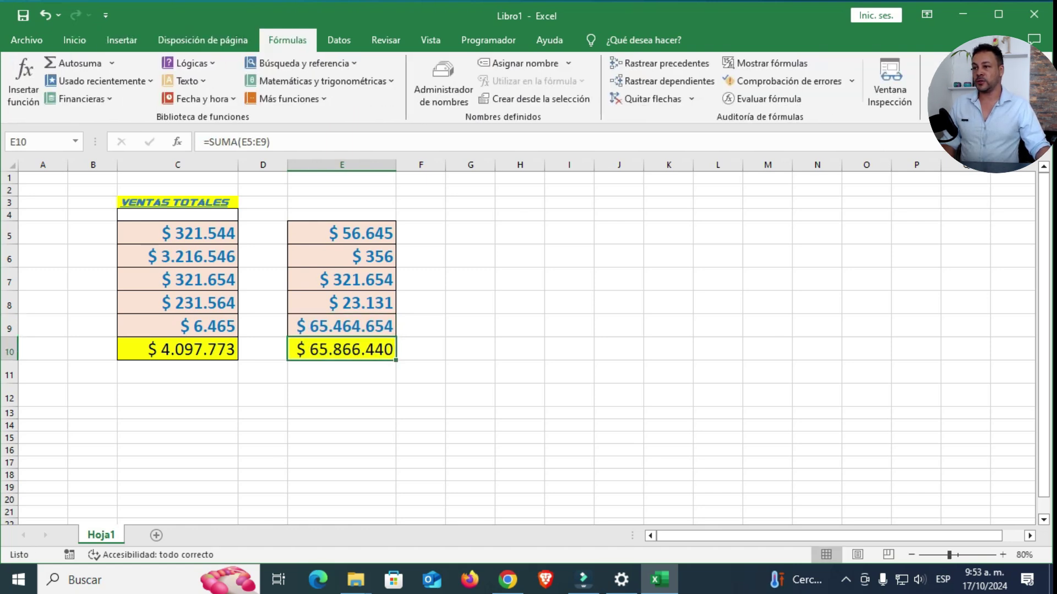
key("Right")
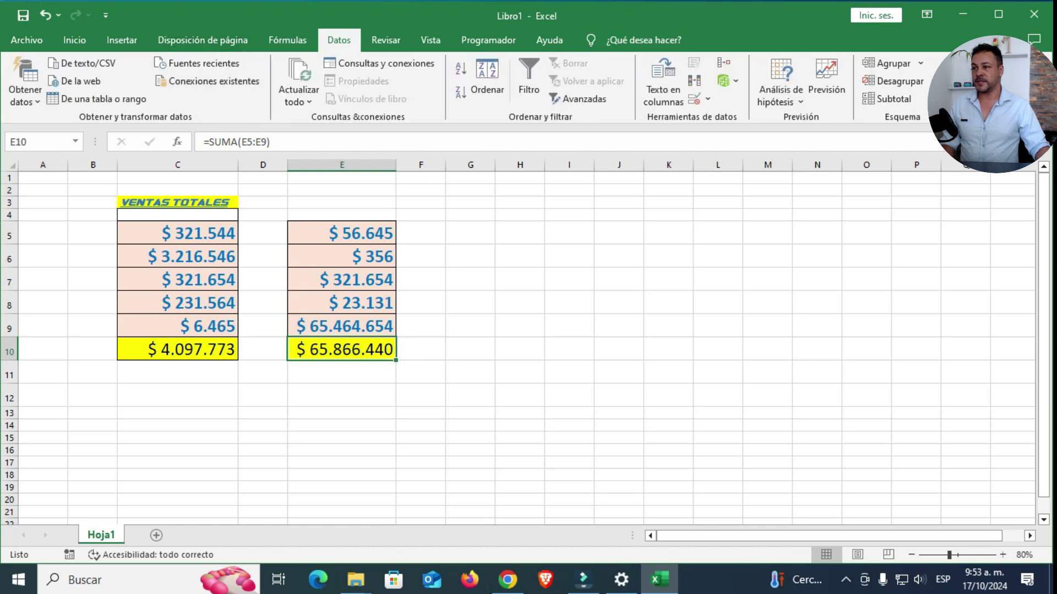
key("Right")
key("Left")
key("Left")
key("Left")
key("Left")
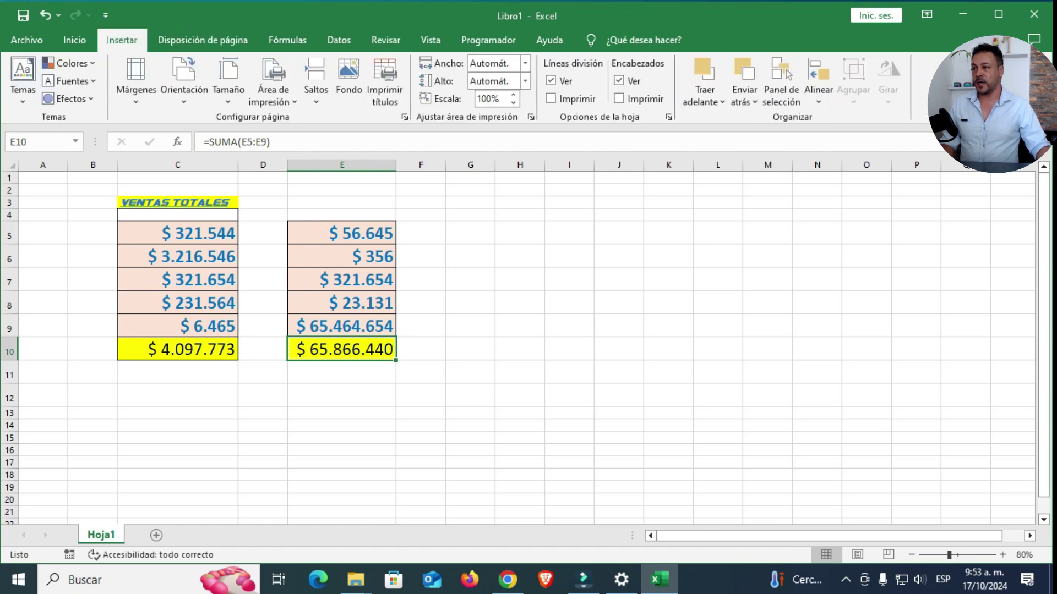
key("Left")
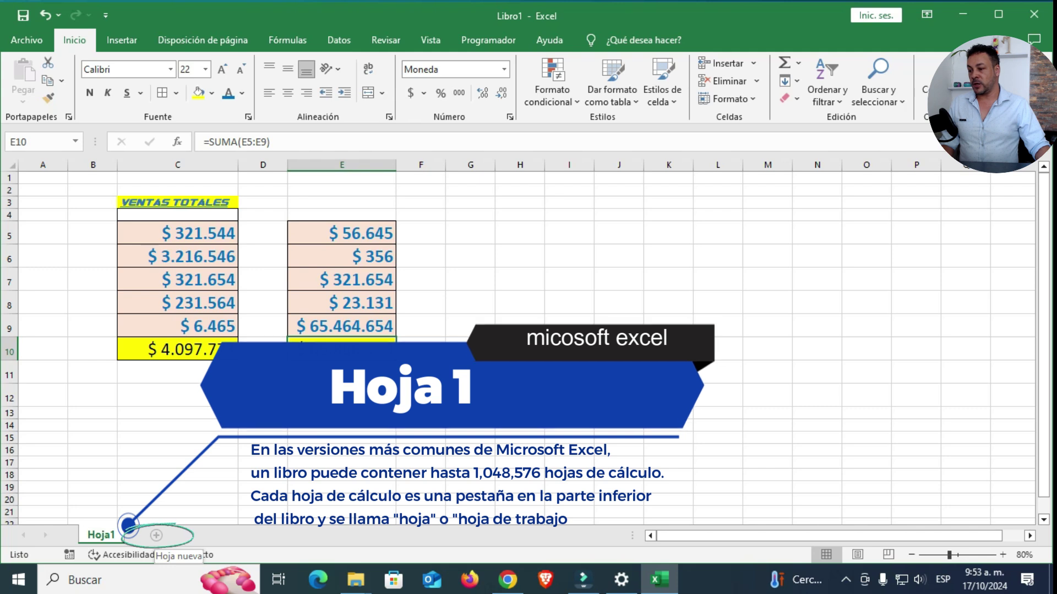
- Add a new sheet Hoja2, then copy E5:E10 with its total from Hoja1
left_click(156, 535)
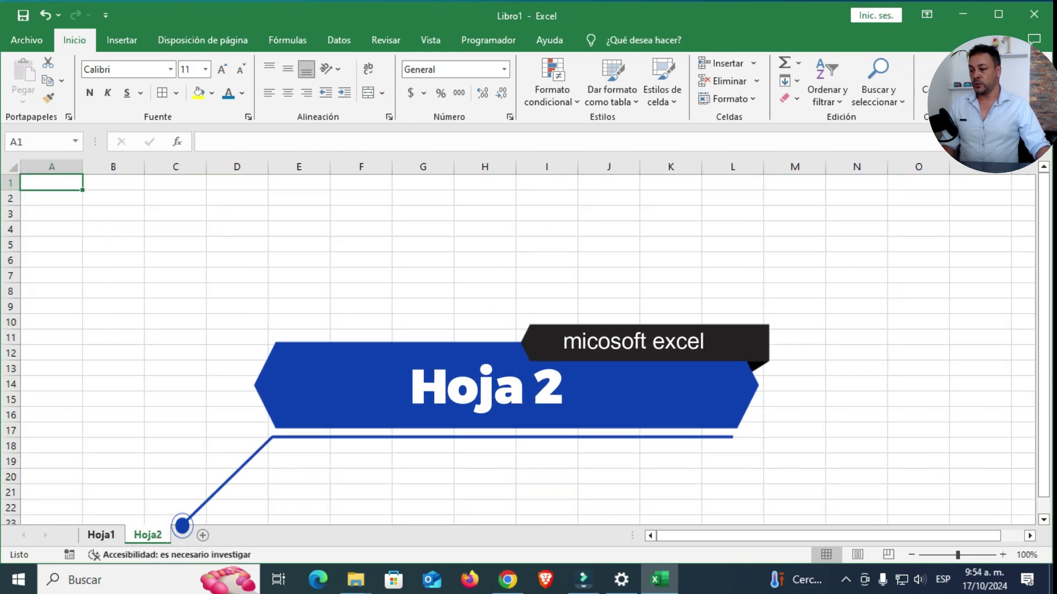
key("ctrl+Page_Up")
left_click(341, 233)
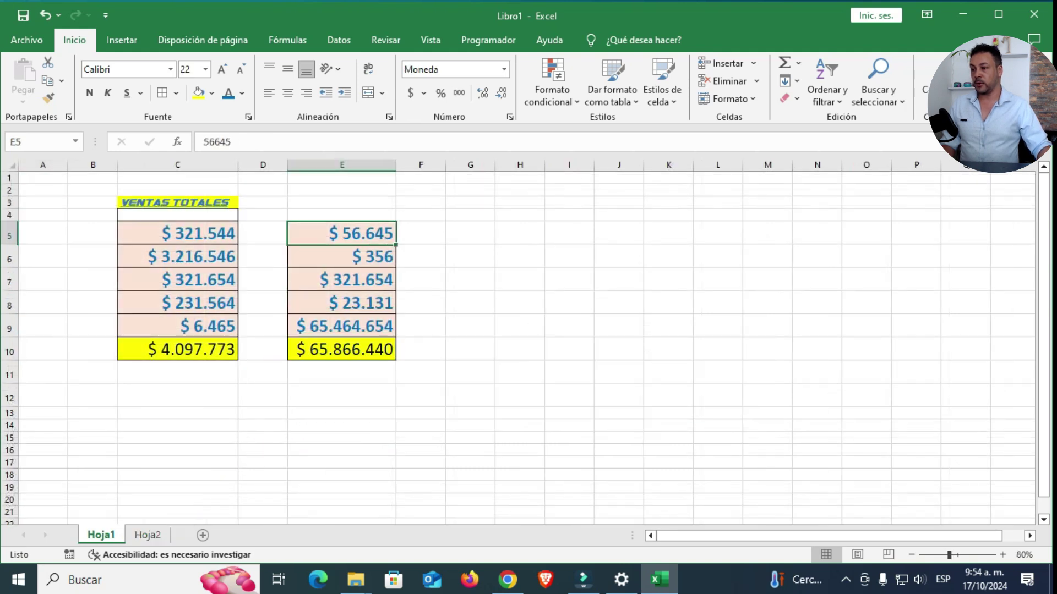
left_click_drag(341, 233, 341, 350)
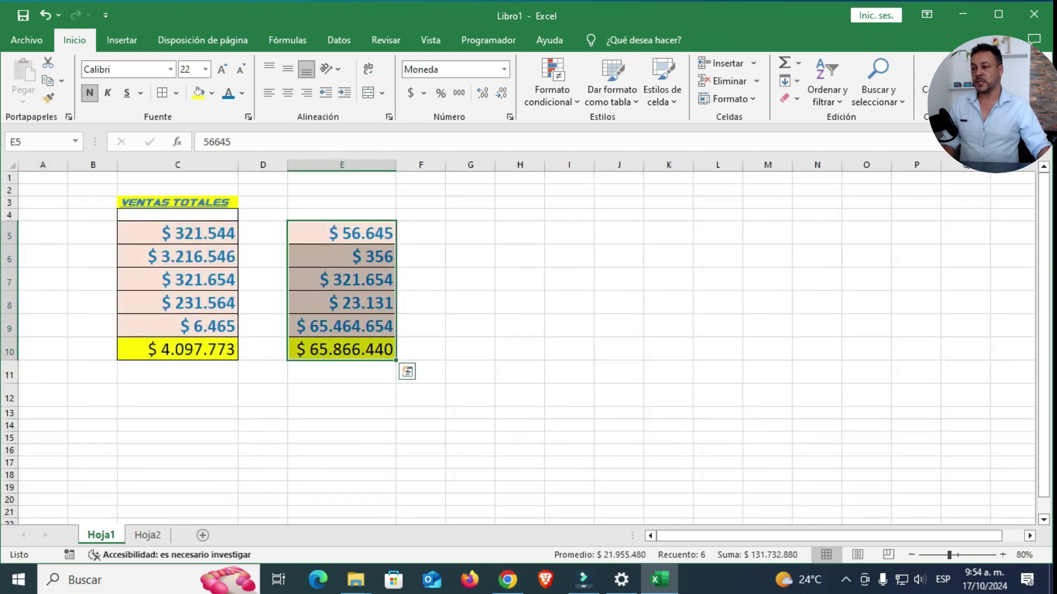
right_click(342, 286)
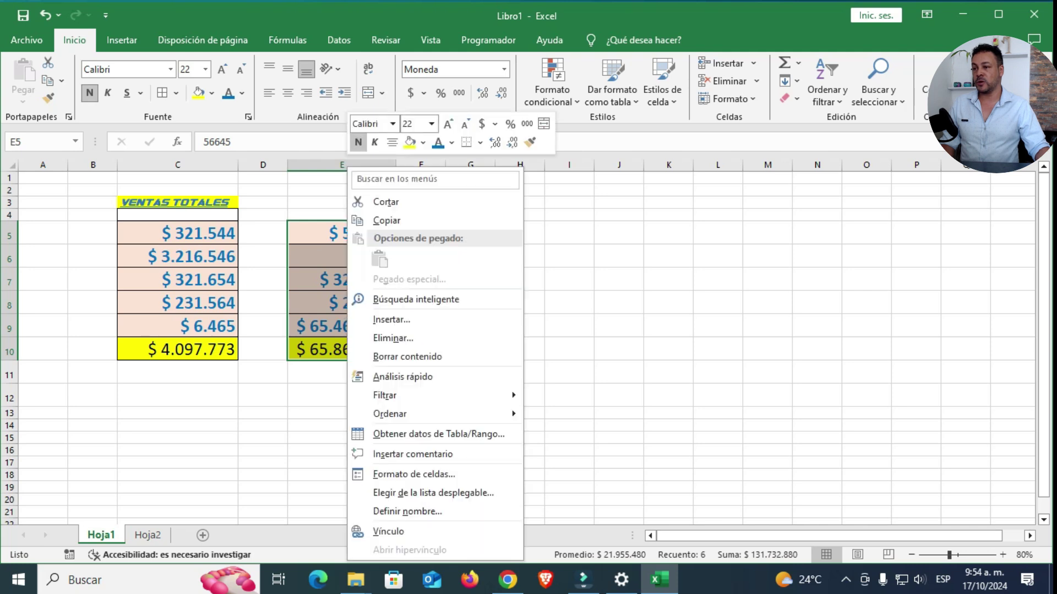
left_click(374, 220)
- Paste the copied column into C4:C9 on Hoja2 and widen column C
key("ctrl+Page_Down")
left_click(175, 228)
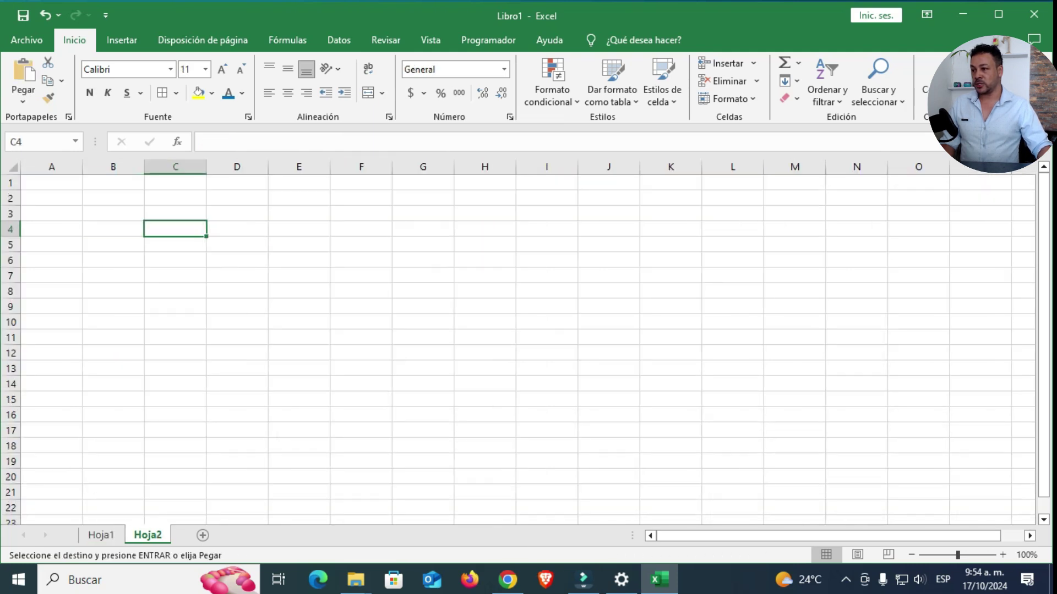
right_click(188, 228)
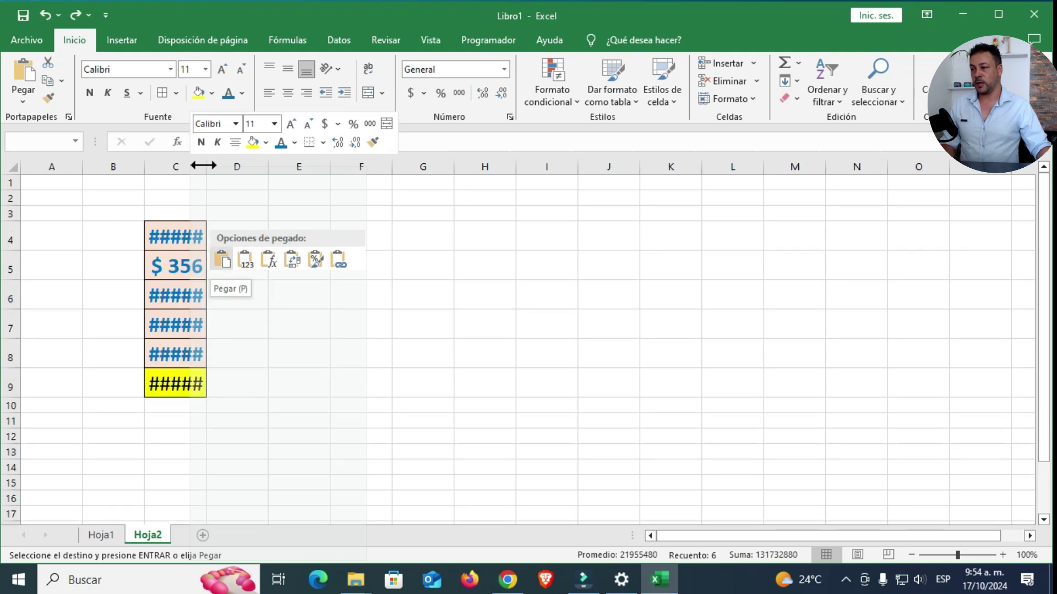
left_click(222, 259)
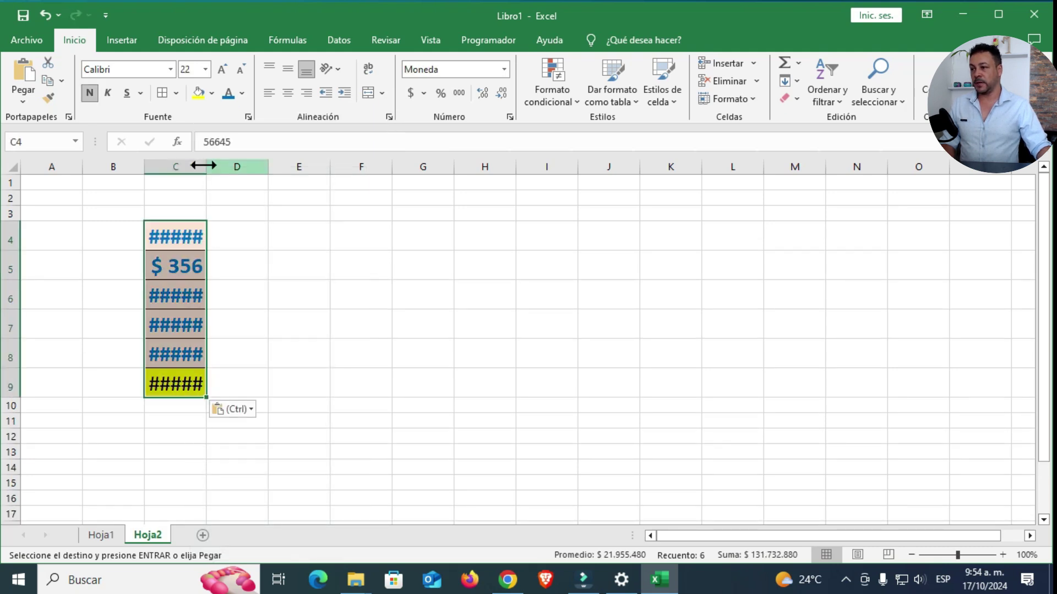
left_click_drag(203, 165, 280, 165)
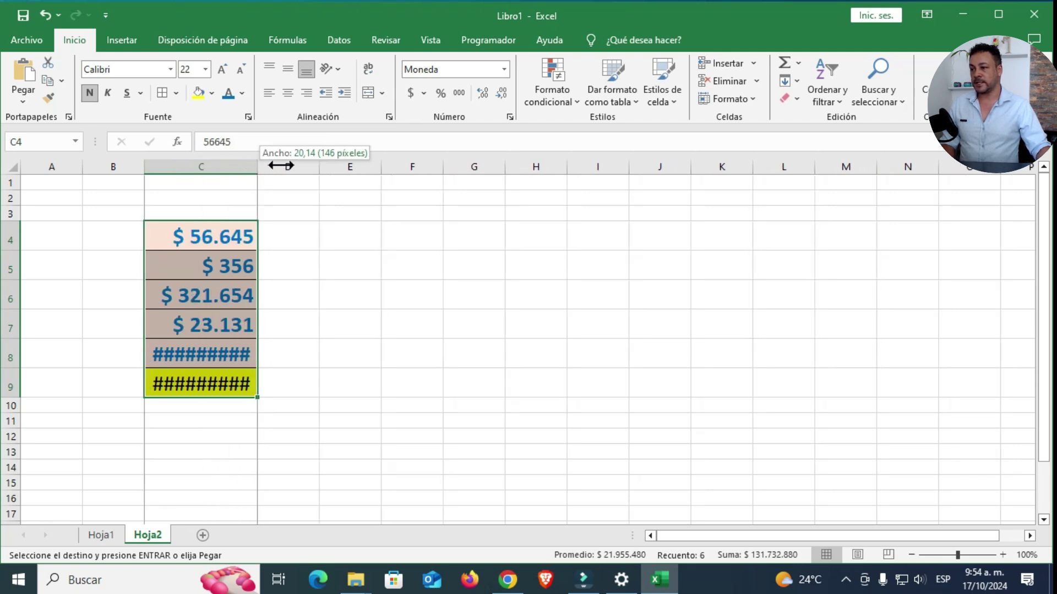
- Switch to the Hoja1 tab showing the VENTAS TOTALES table and the E10 total
left_click(377, 323)
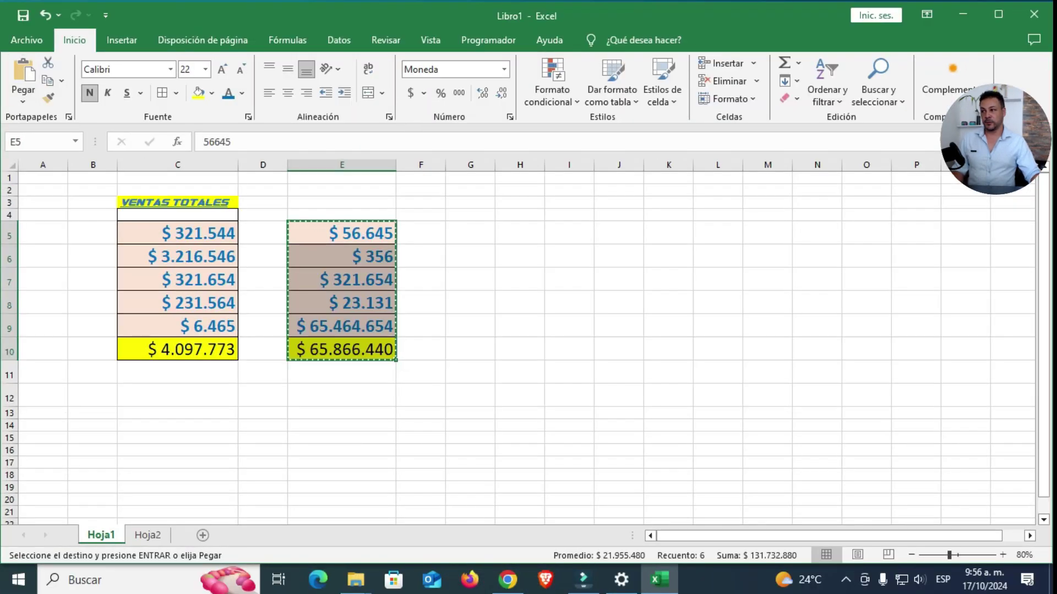
- Use Guardar como to save the workbook on the Escritorio as ventas.xlsx
left_click(27, 39)
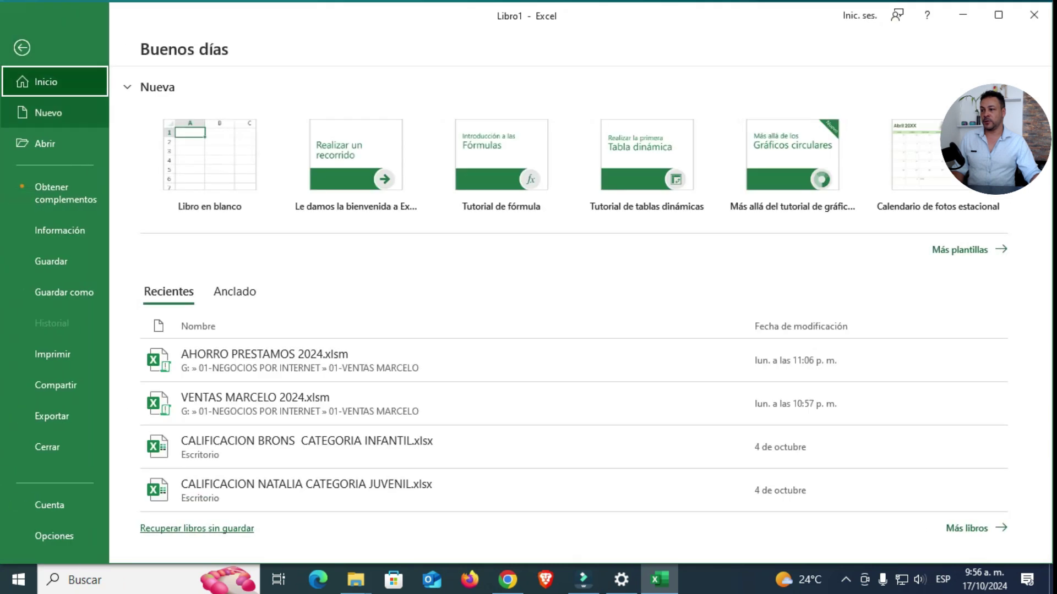
left_click(63, 292)
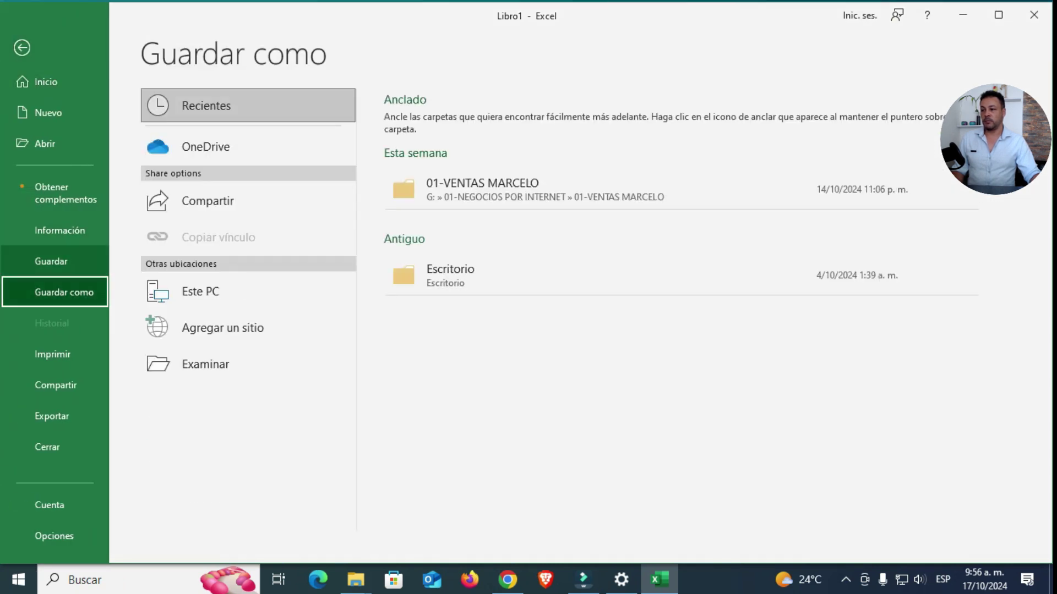
left_click(200, 292)
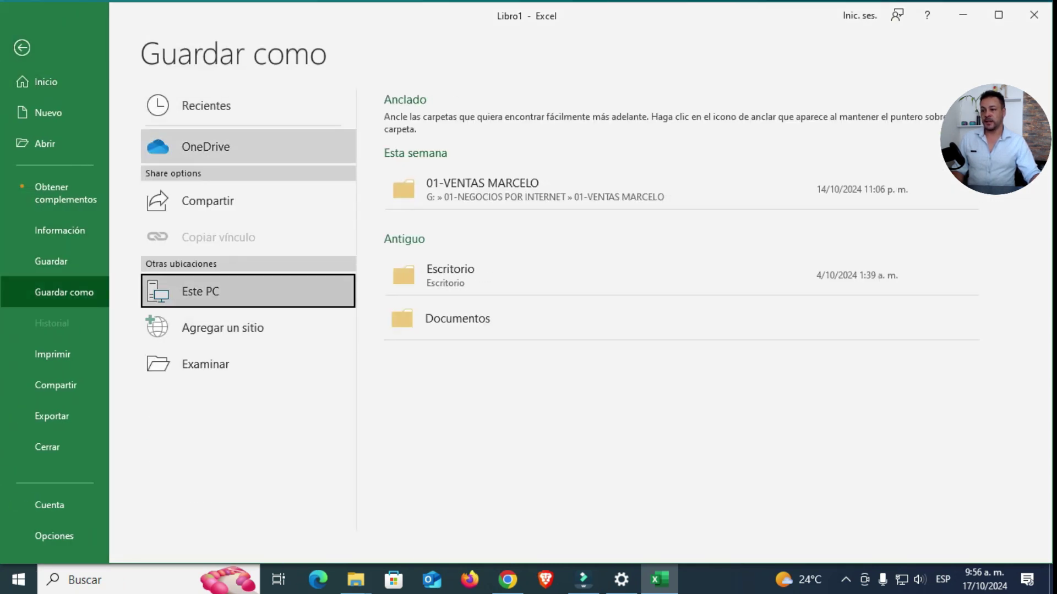
left_click(450, 275)
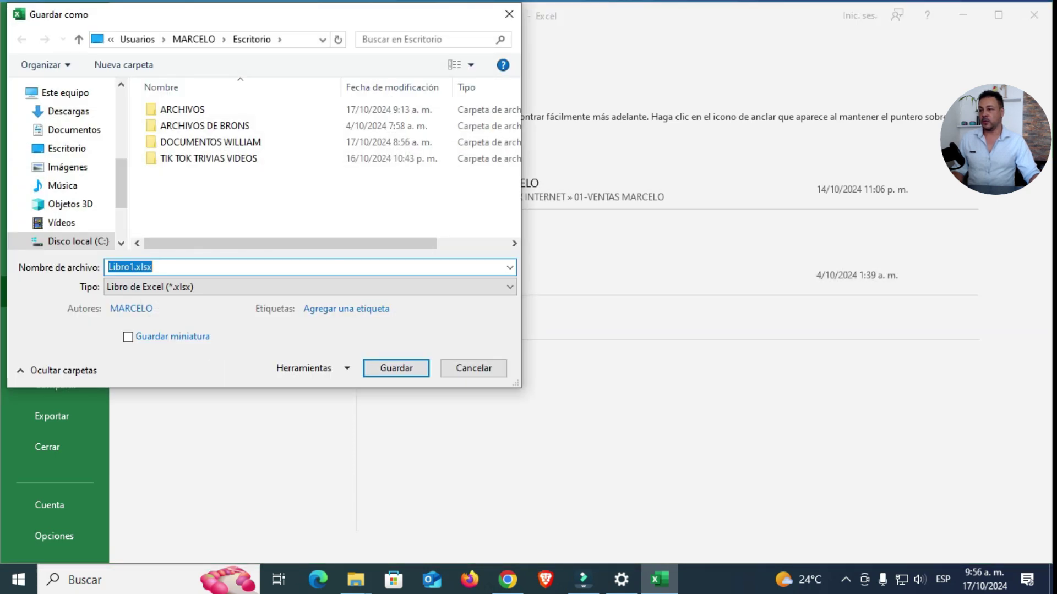
left_click(133, 267)
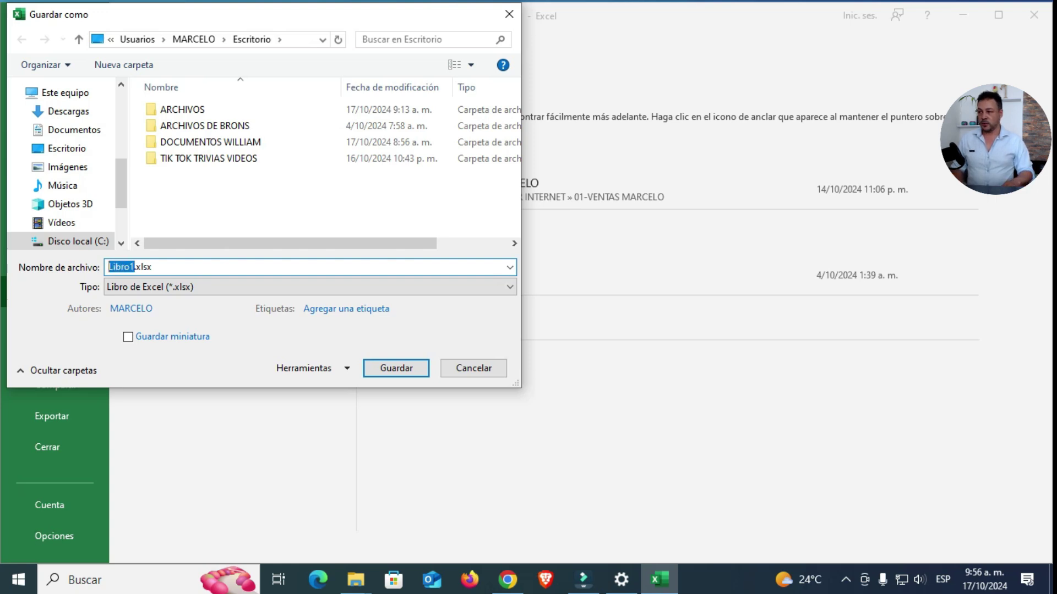
type("ventas")
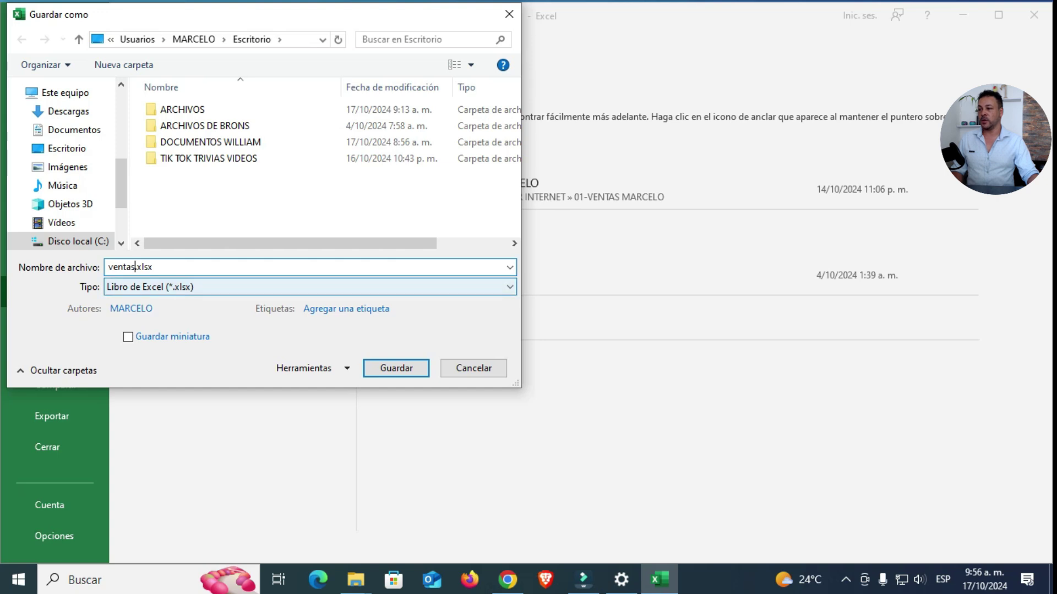
left_click(397, 368)
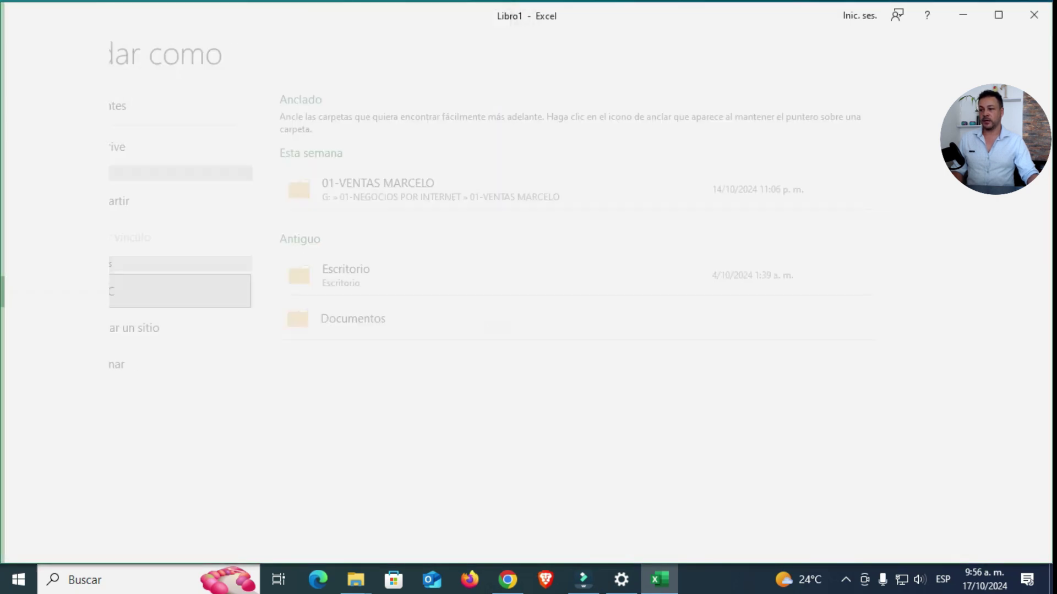
- Close Excel and tidy the desktop, briefly opening and closing PROSPERIDAD.docx
left_click(1034, 14)
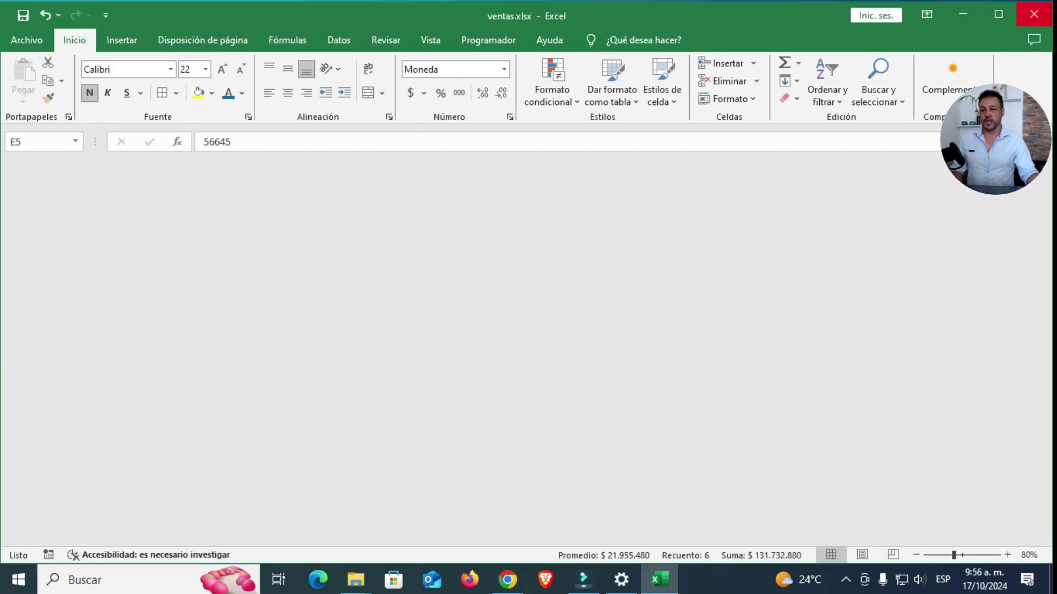
mouse_move(477, 47)
left_mouse_down()
mouse_move(766, 311)
mouse_move(710, 316)
left_mouse_up()
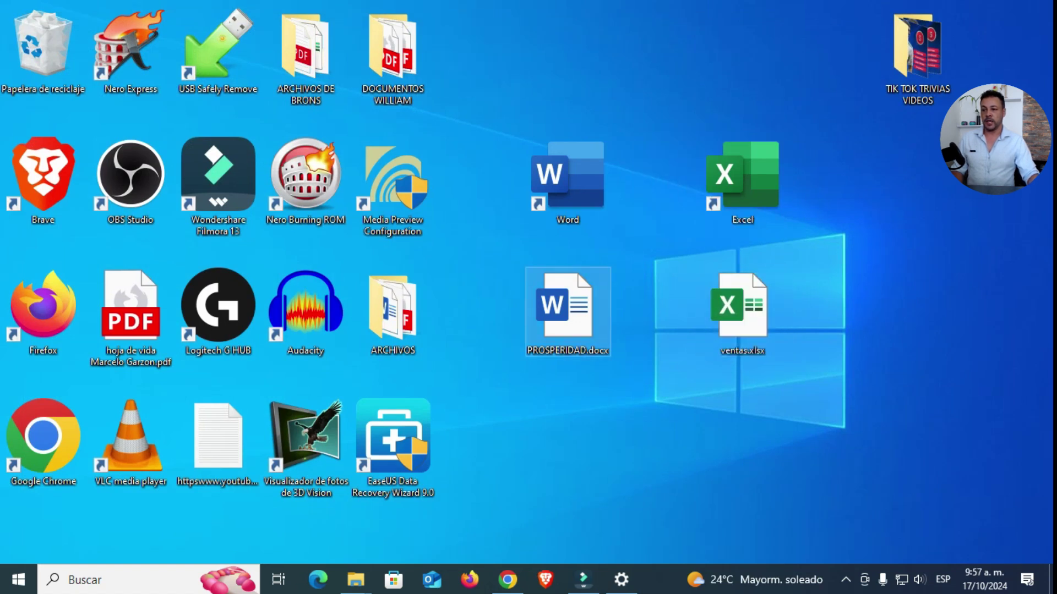
double_click(568, 309)
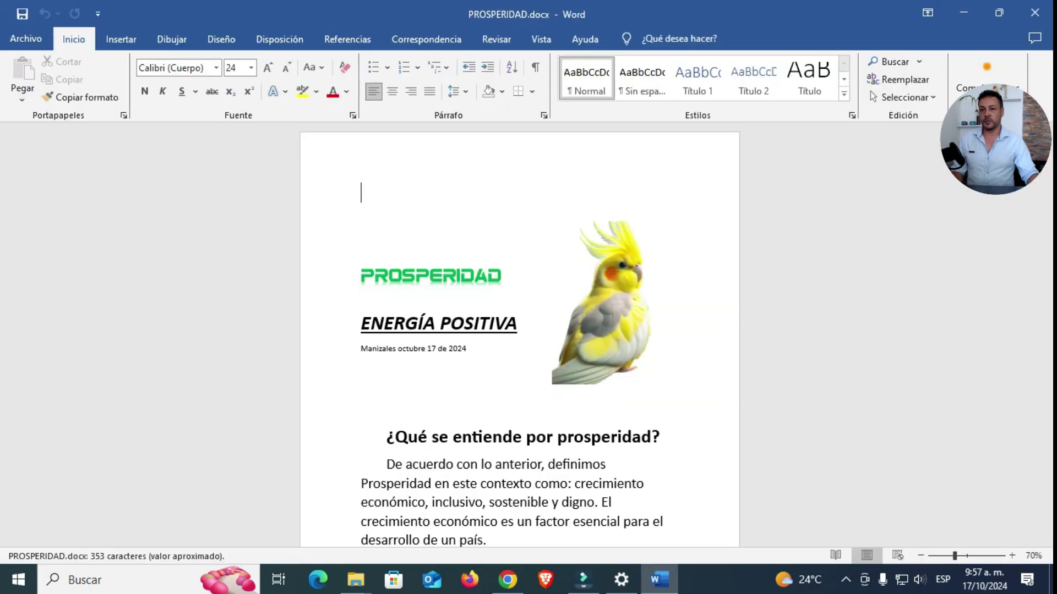
left_click(1035, 12)
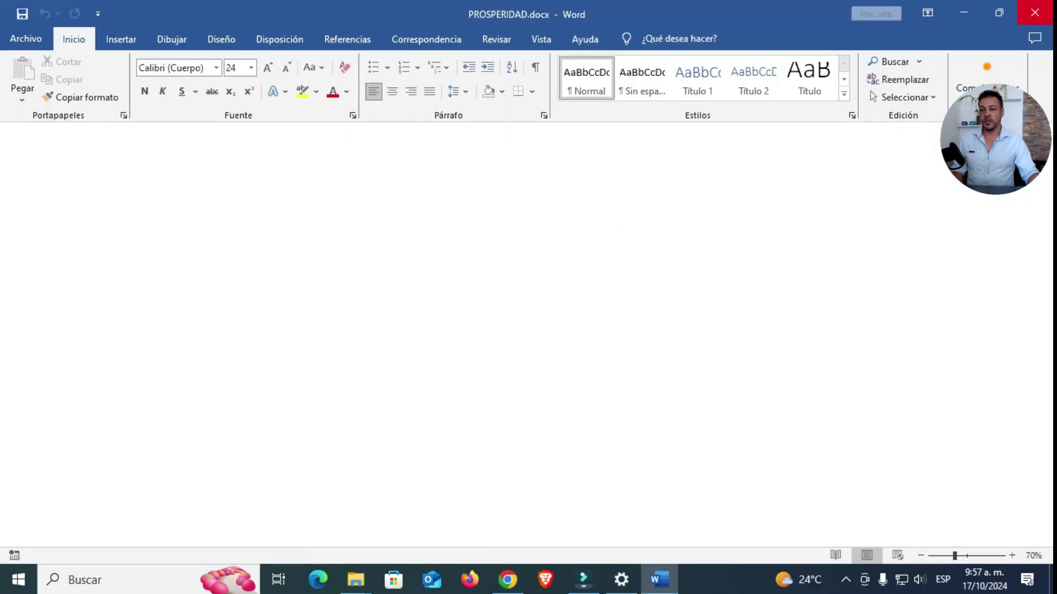
- Reopen ventas.xlsx from the desktop and select C5:E9 to check the saved amounts
double_click(743, 308)
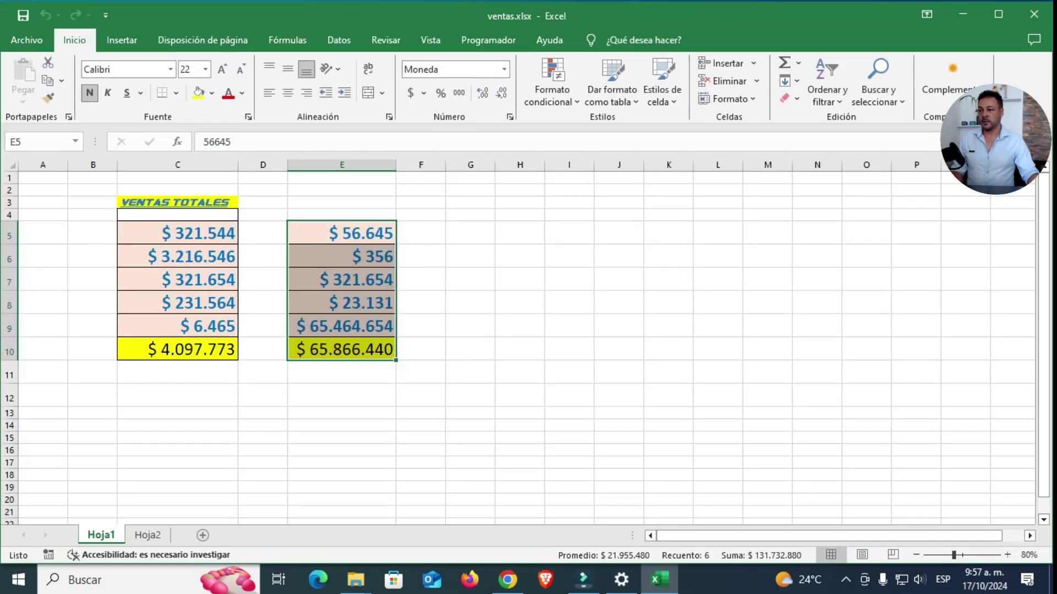
left_click_drag(177, 233, 341, 326)
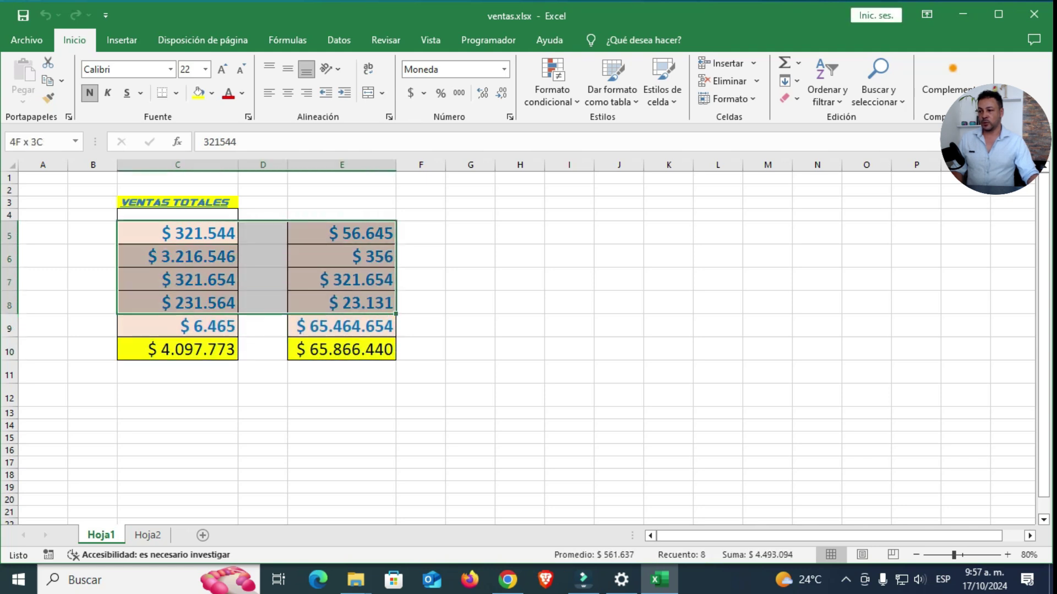
left_click_drag(341, 326, 341, 326)
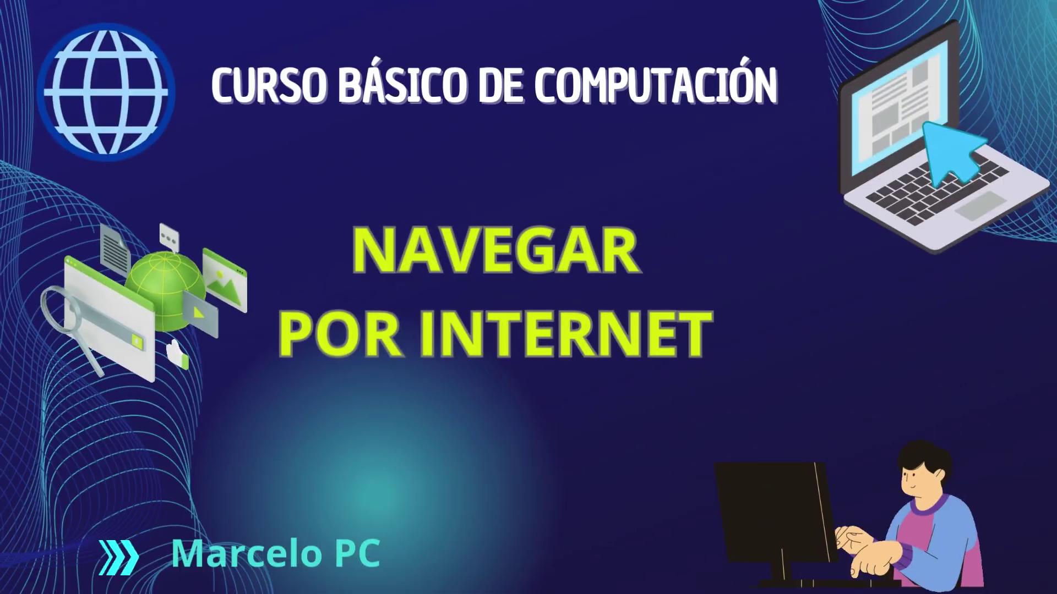